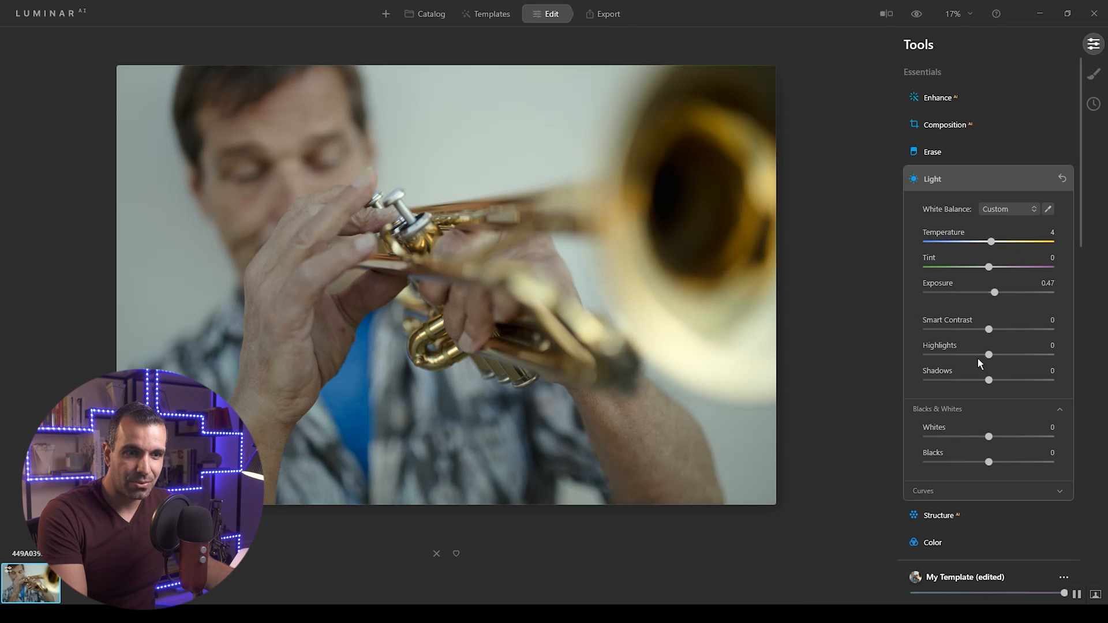
Step: Convert the trumpet player photo to black and white
click(985, 181)
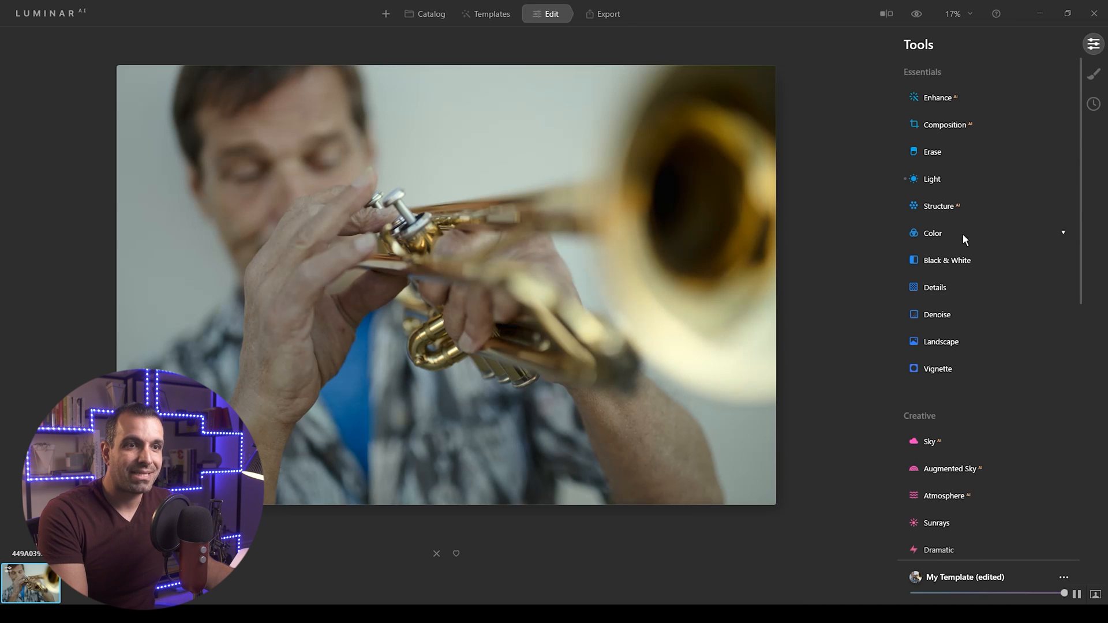
click(945, 260)
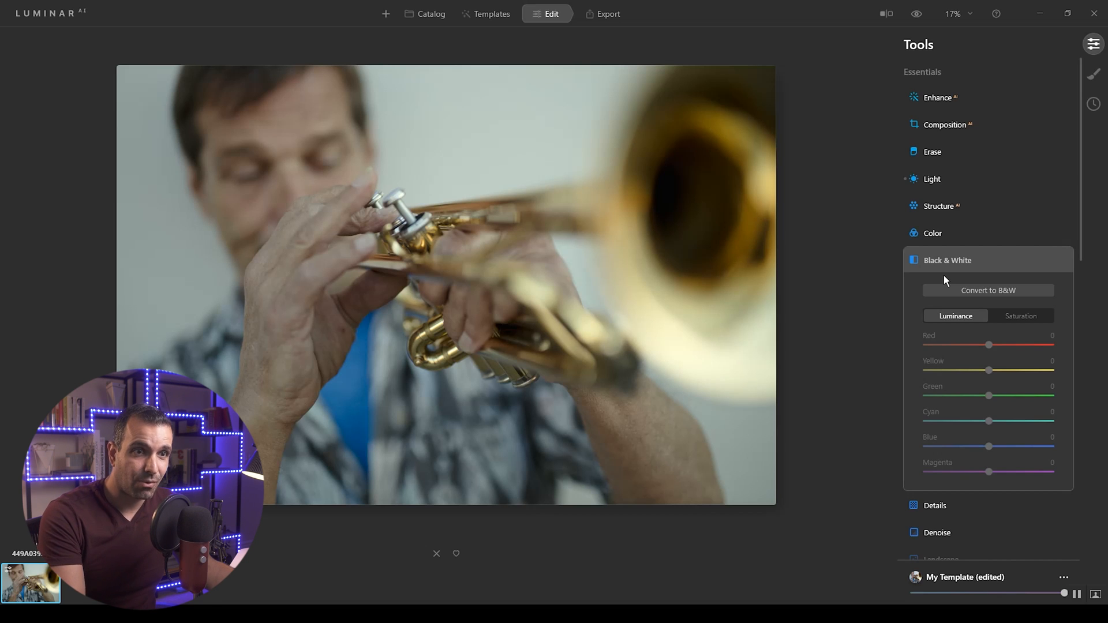
click(987, 295)
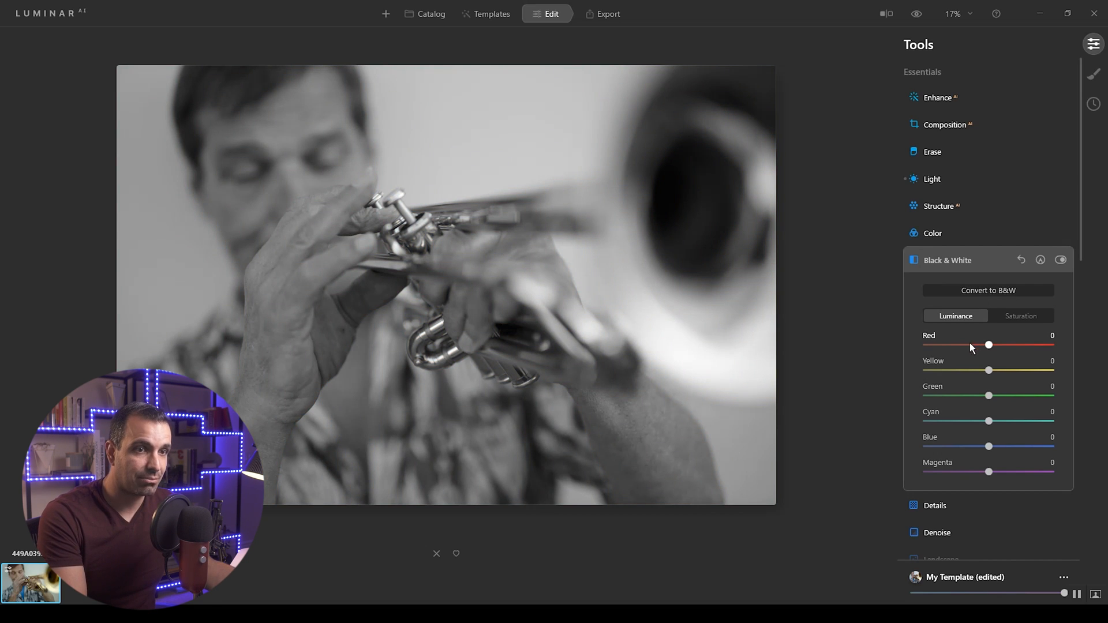
Step: Adjust the black-and-white luminance to Red 11, Yellow 5, Green 43, Cyan 49 and Blue 41, leaving Magenta at 0
drag(987, 345, 1003, 348)
double_click(1004, 345)
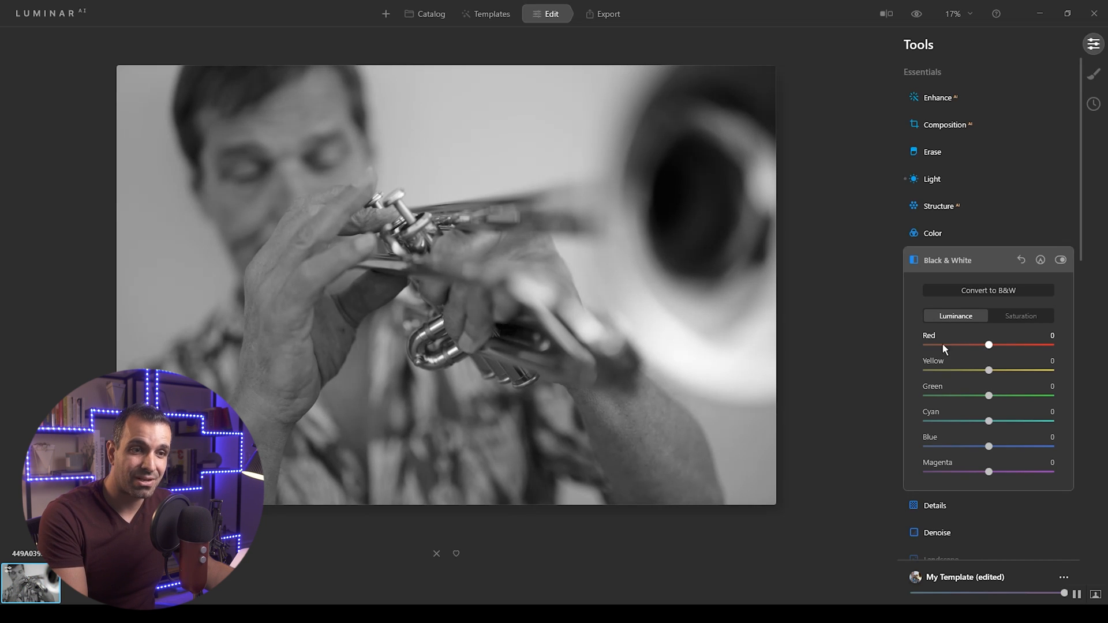
mouse_move(988, 345)
mouse_down()
mouse_move(998, 345)
mouse_move(954, 344)
mouse_move(999, 357)
mouse_up()
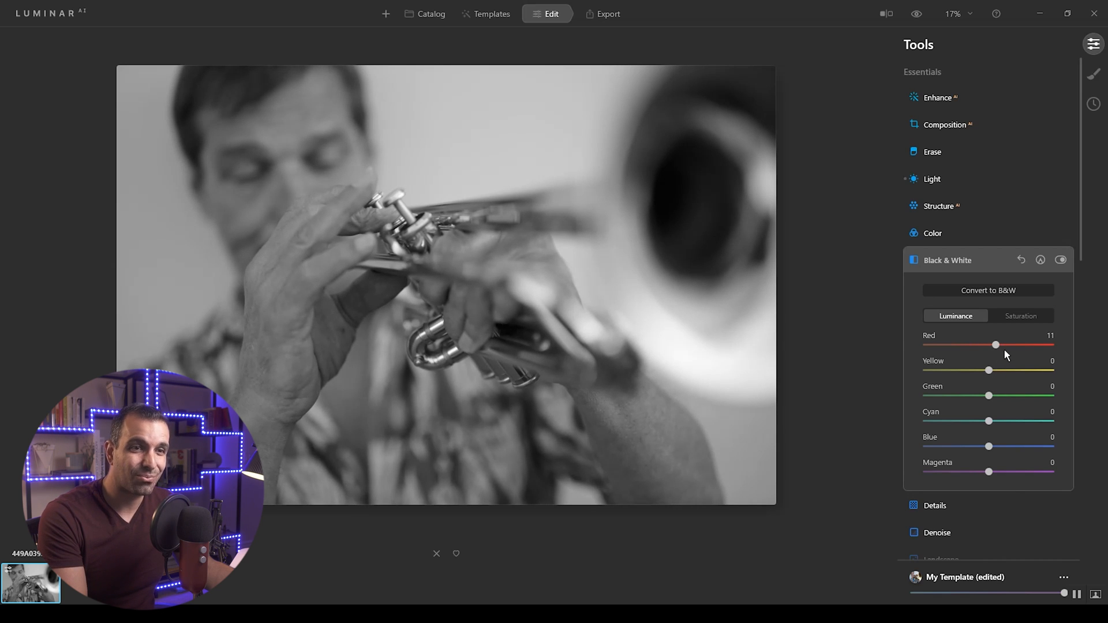
drag(995, 372, 1044, 415)
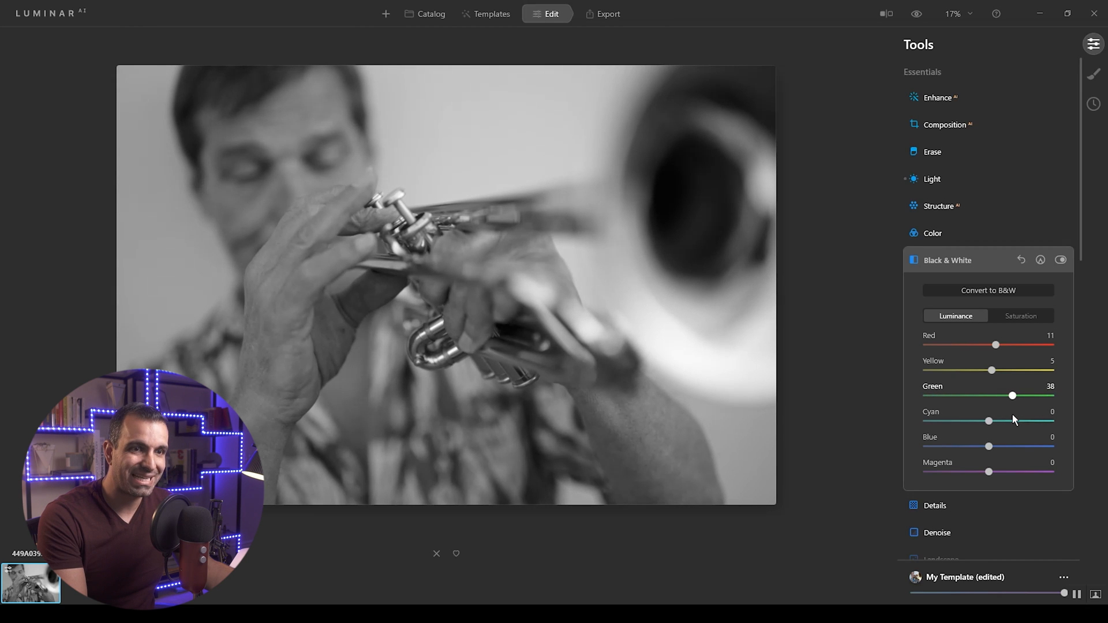
drag(988, 421, 1016, 466)
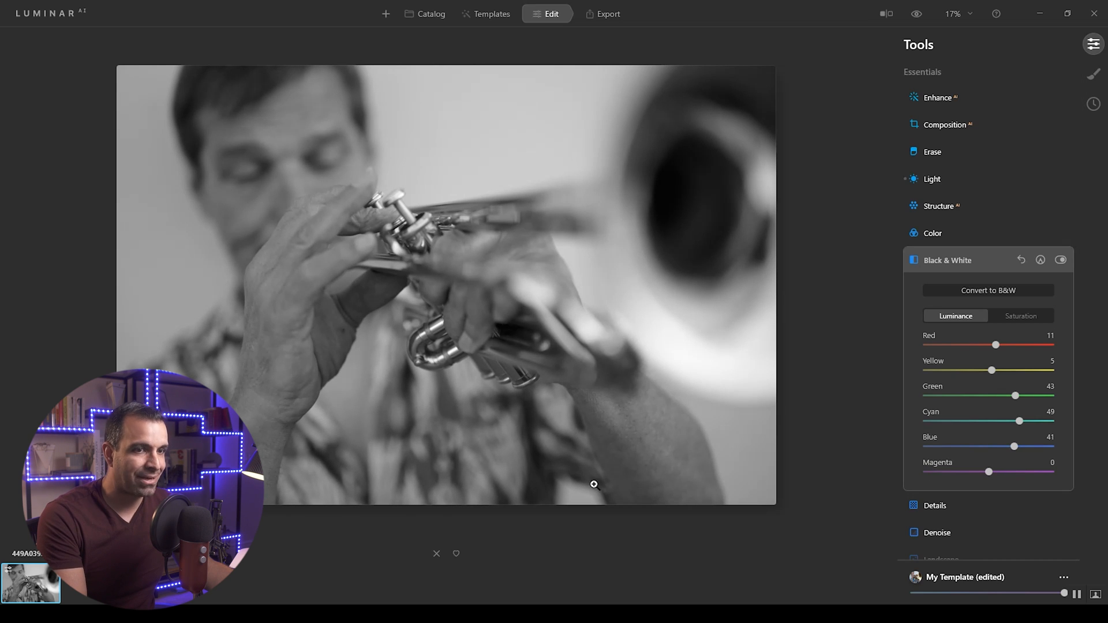
drag(919, 473, 1068, 479)
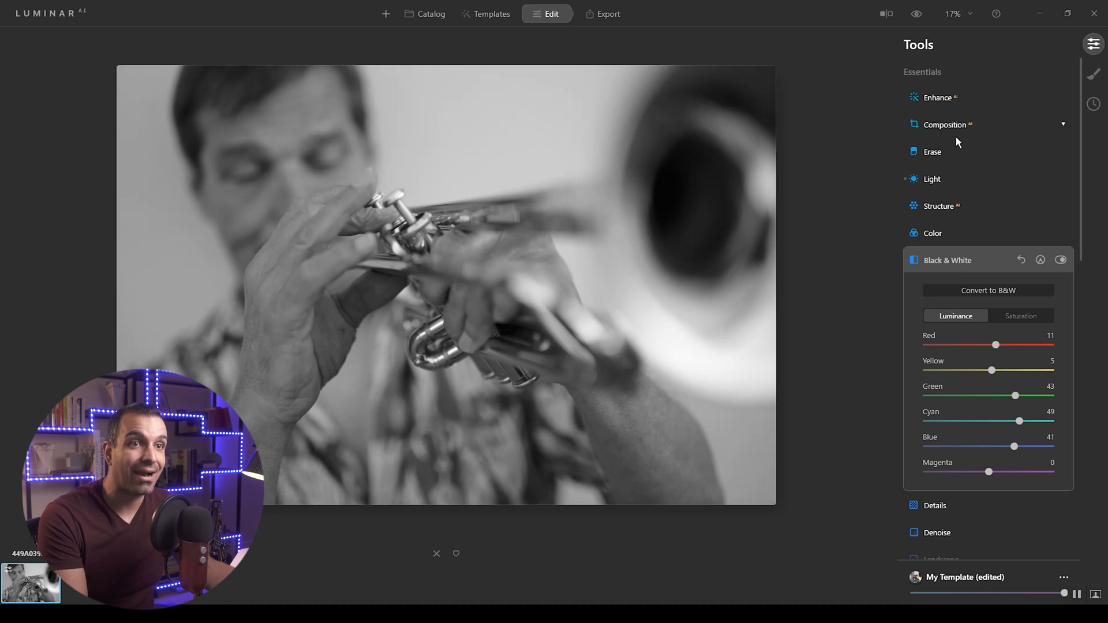
Step: Set the Accent AI amount in the Enhance tool to 35
click(973, 103)
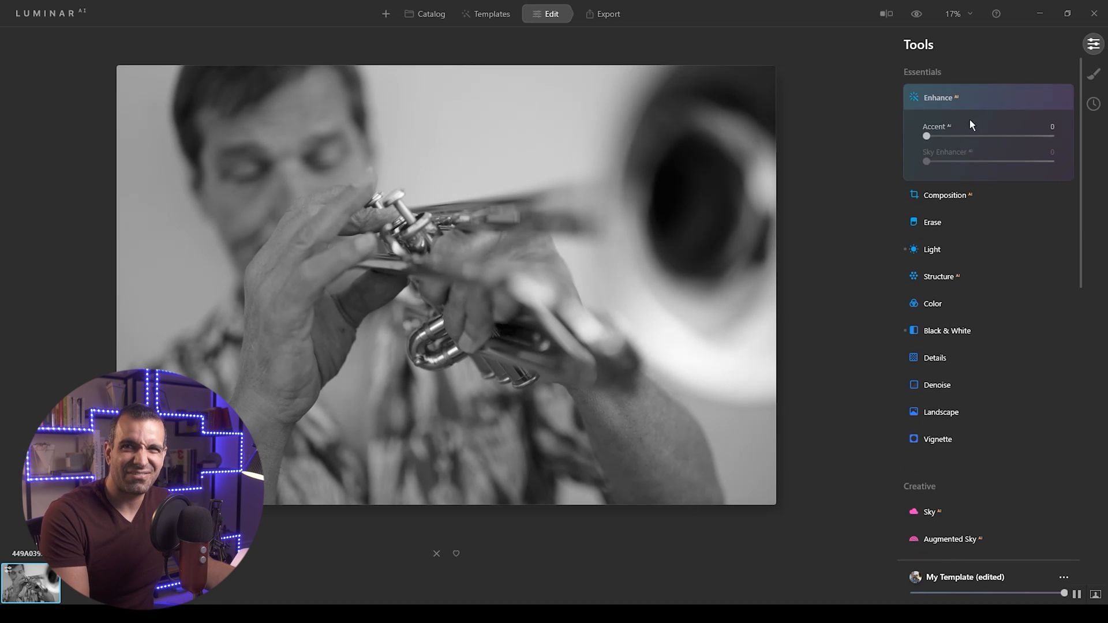
drag(927, 137, 965, 137)
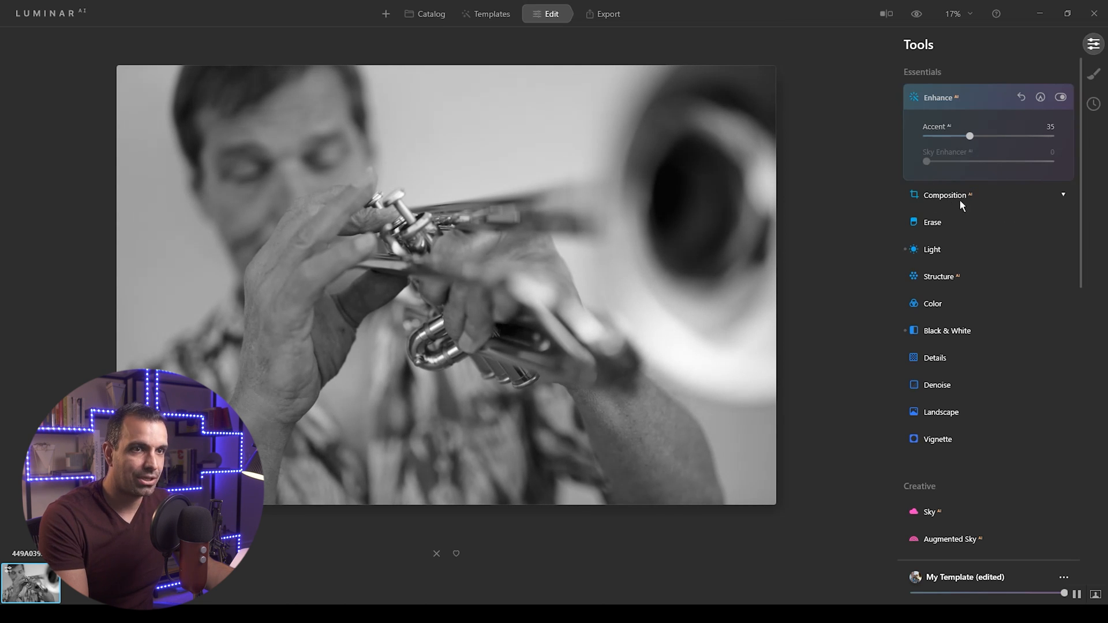
Step: Set the Structure AI tool's Amount to 41 and its Boost to 10
click(950, 278)
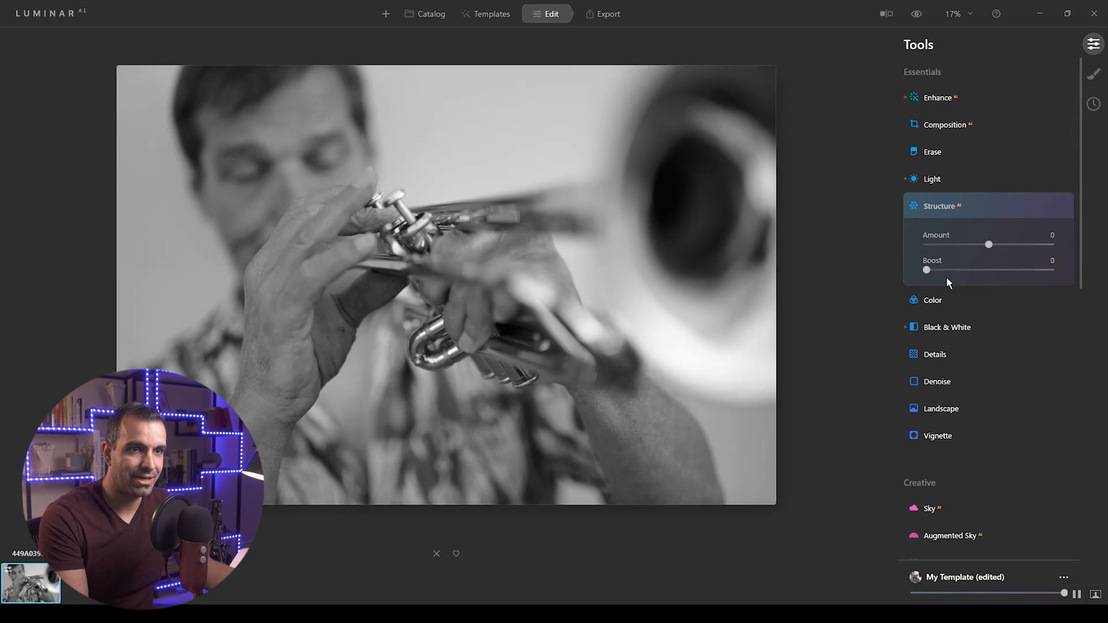
drag(989, 245, 1001, 263)
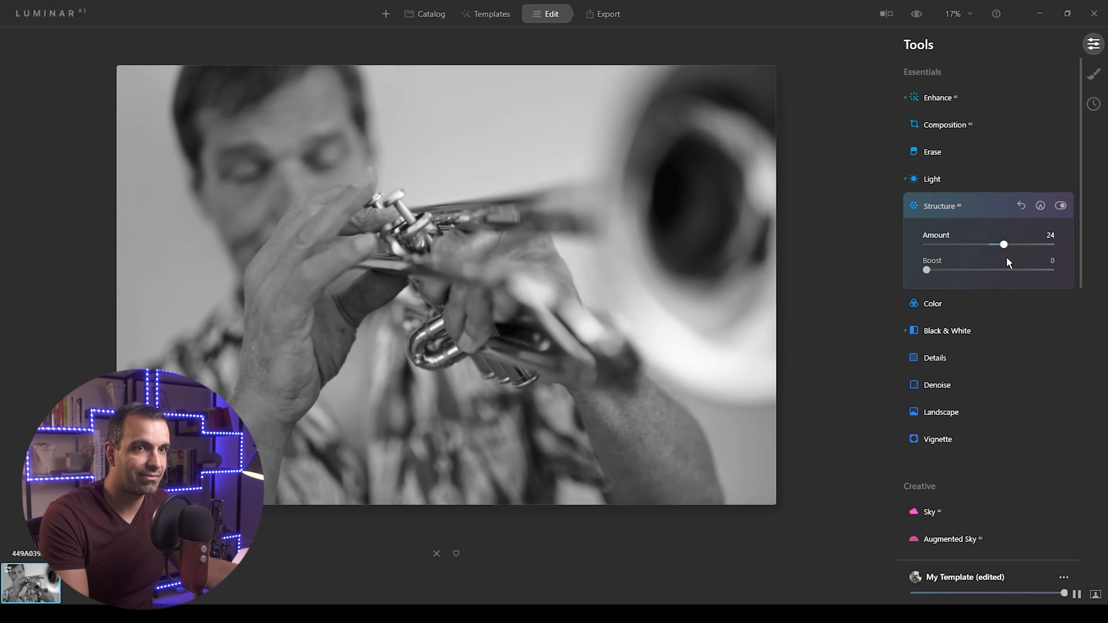
mouse_move(1005, 258)
mouse_down()
mouse_move(1003, 247)
mouse_move(1021, 254)
mouse_up()
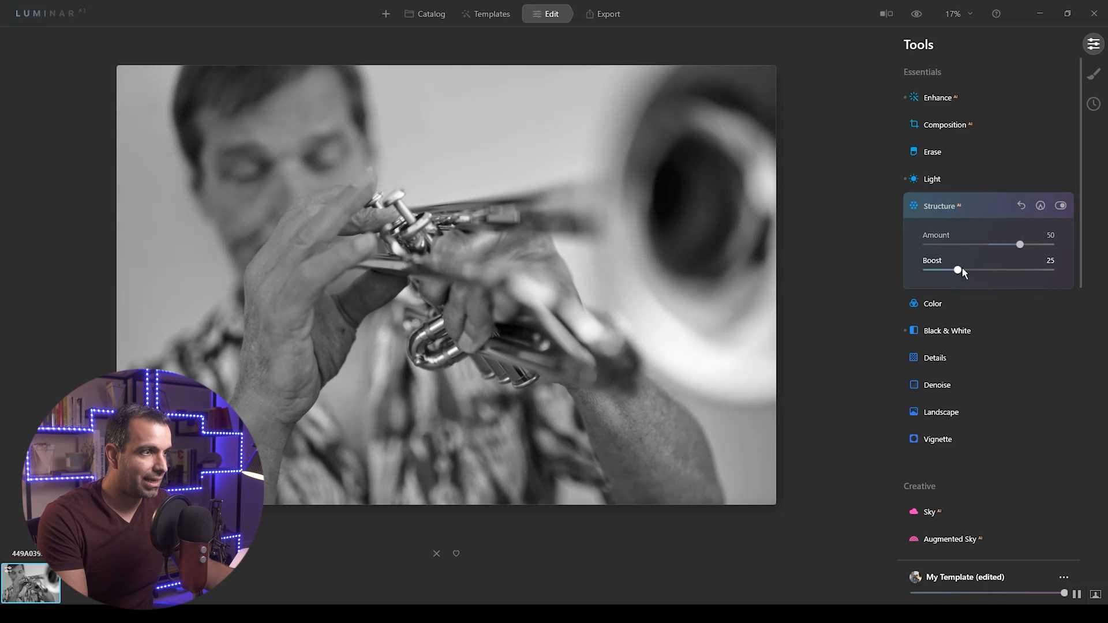
drag(959, 270, 943, 273)
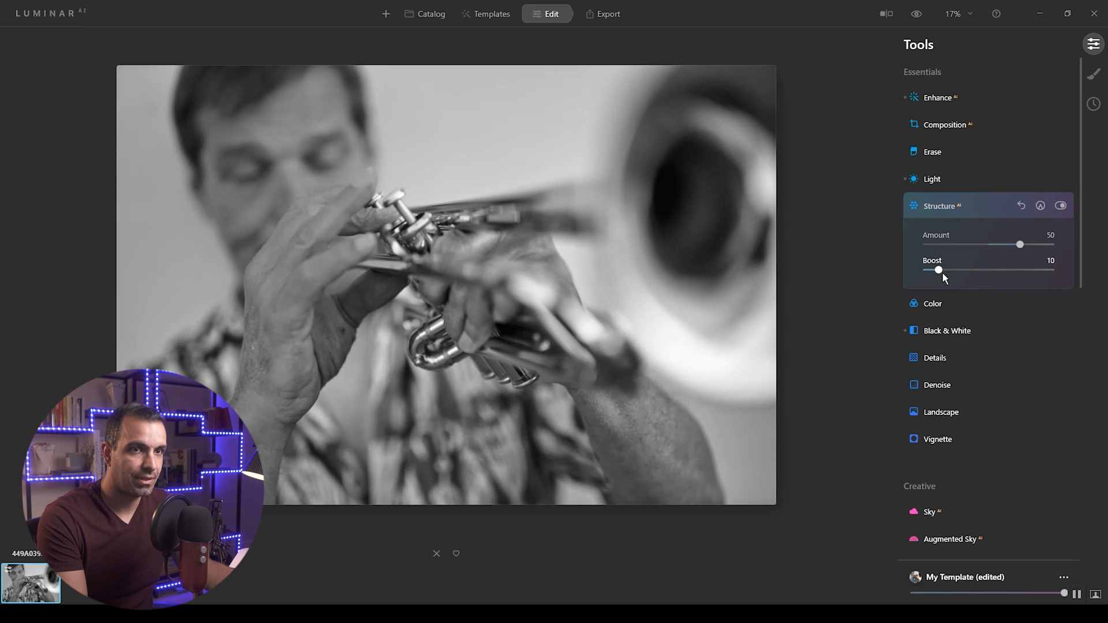
drag(1018, 244, 1013, 245)
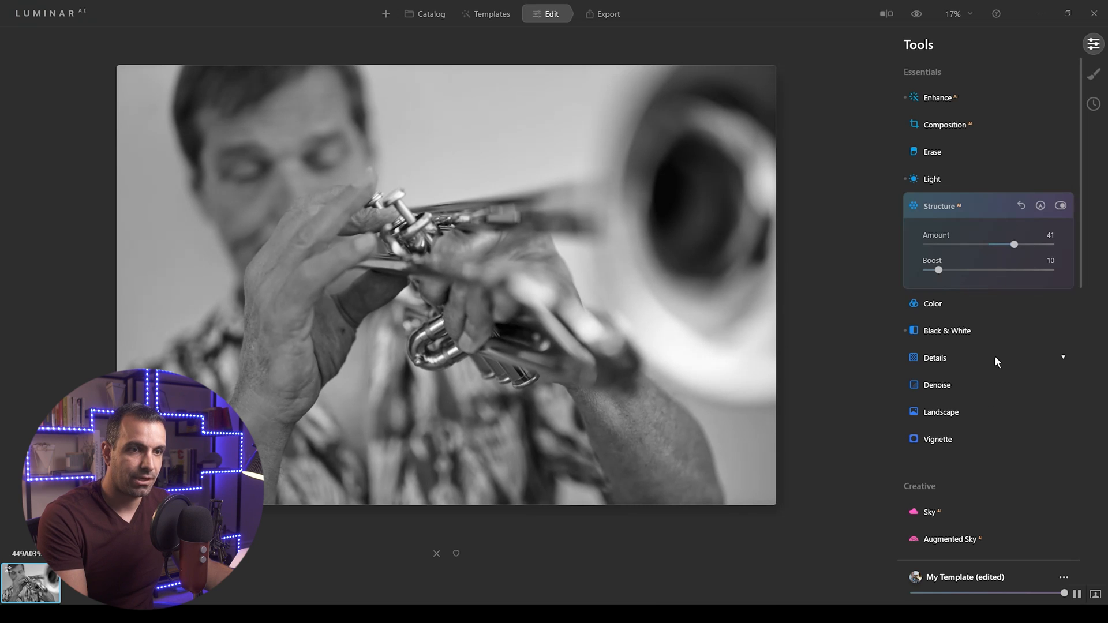
Step: Add a vignette centred on the man's face and set its Amount to -100
click(938, 439)
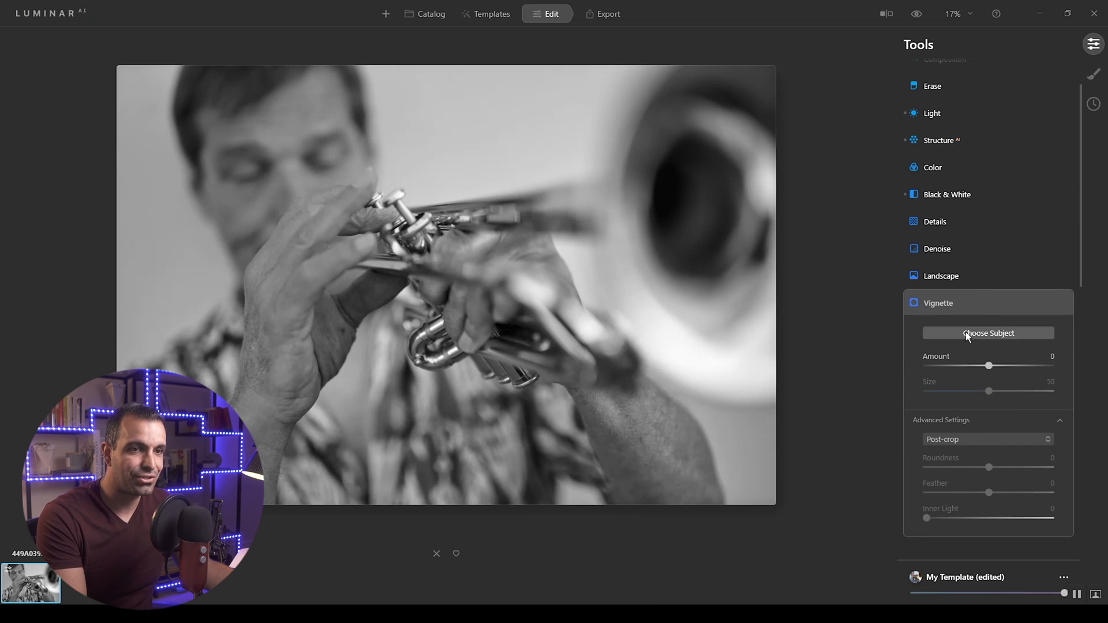
click(983, 333)
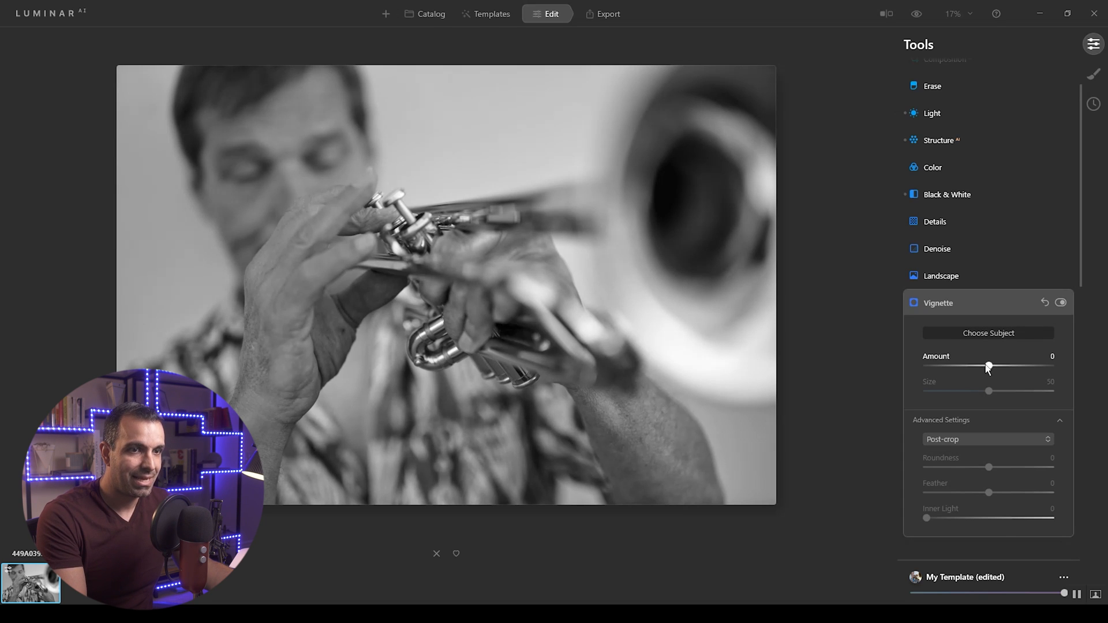
drag(959, 367, 915, 372)
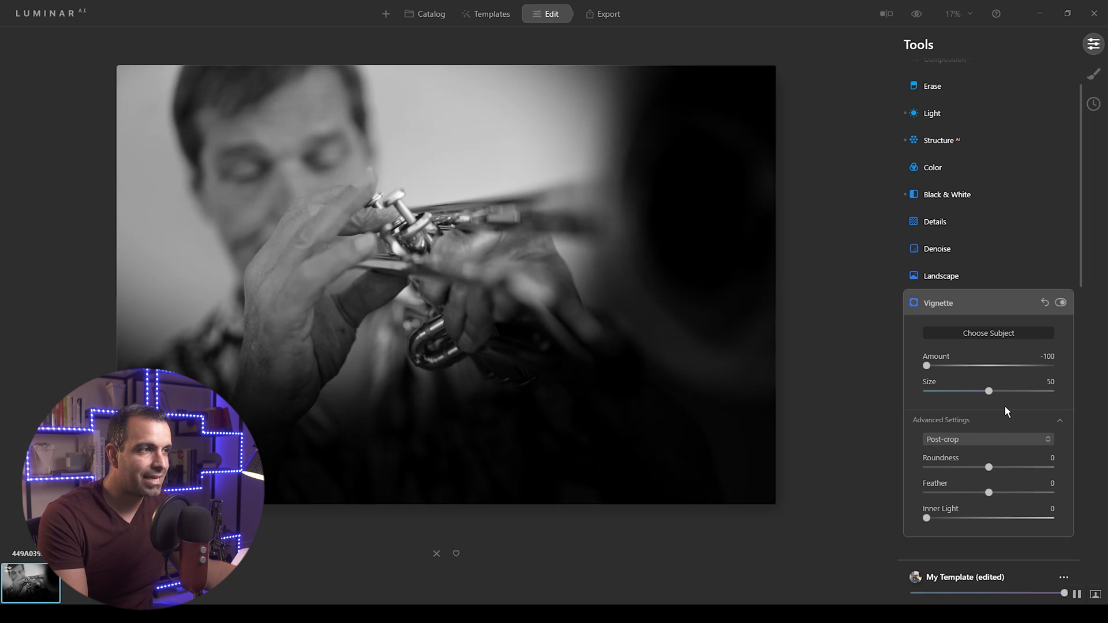
Step: In the vignette's advanced settings, keep Post-crop and set Roundness to 100, Feather to 100 and Inner Light to 25
scroll(1009, 393, down, 1)
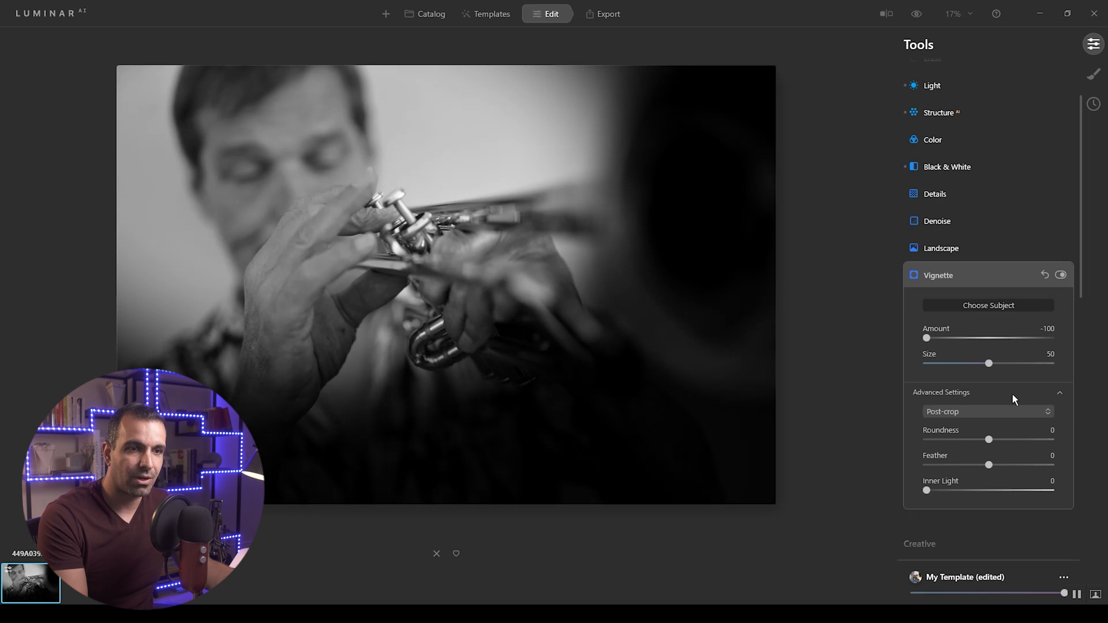
click(953, 392)
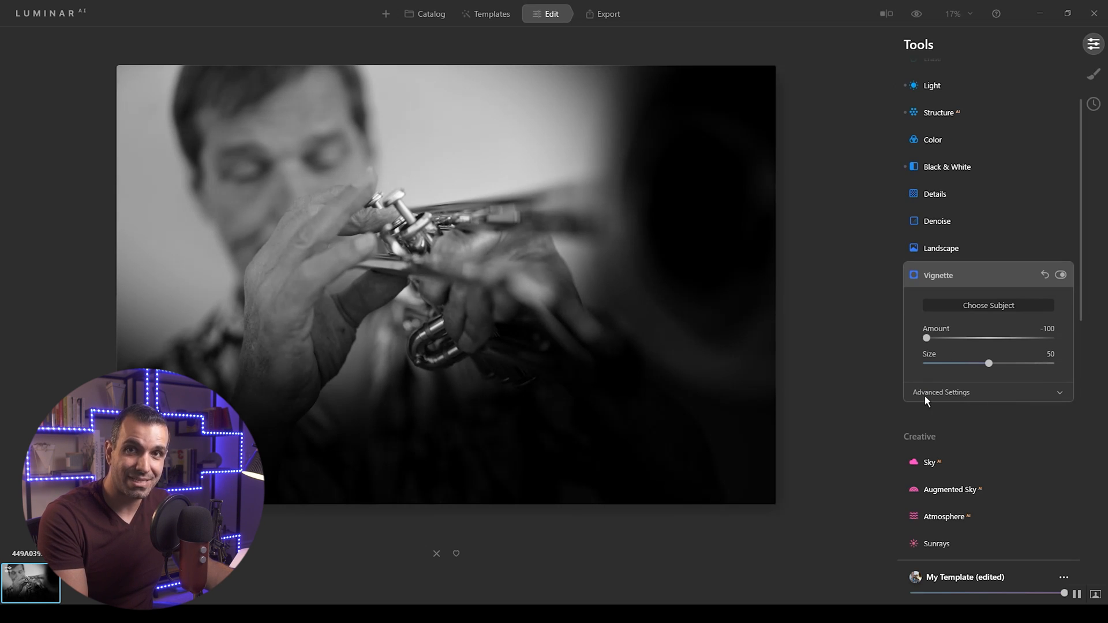
click(953, 394)
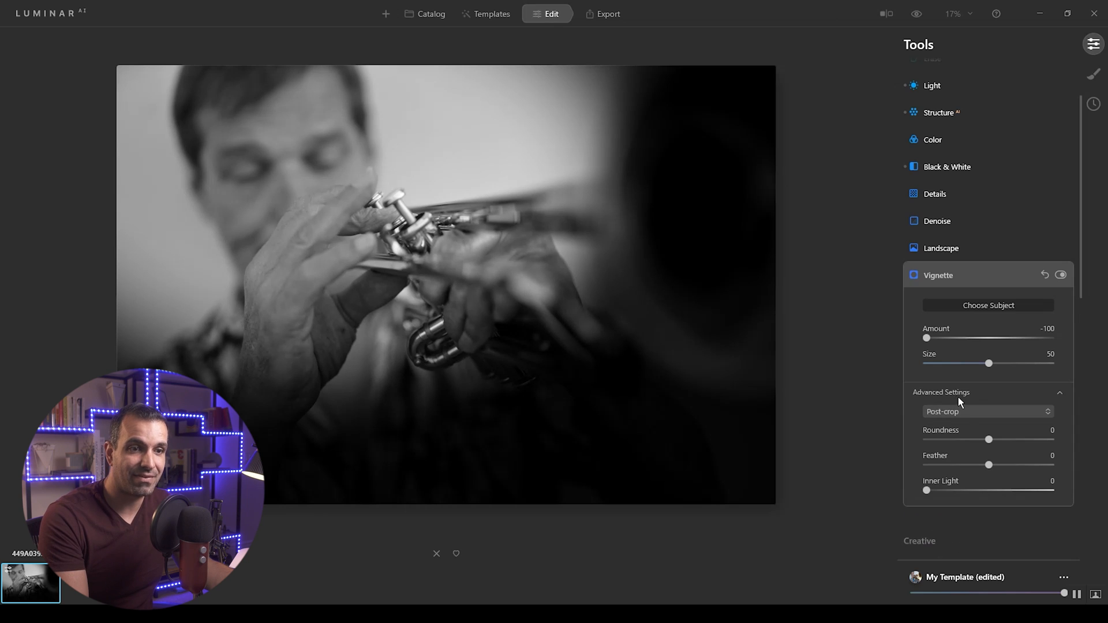
click(985, 409)
click(978, 429)
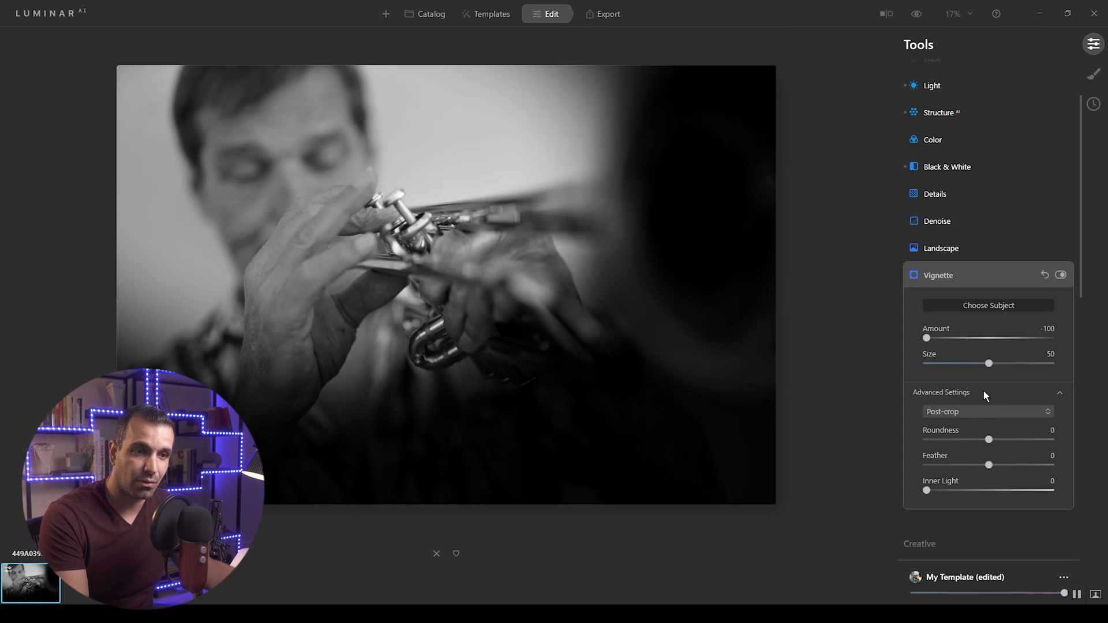
drag(988, 440, 1077, 461)
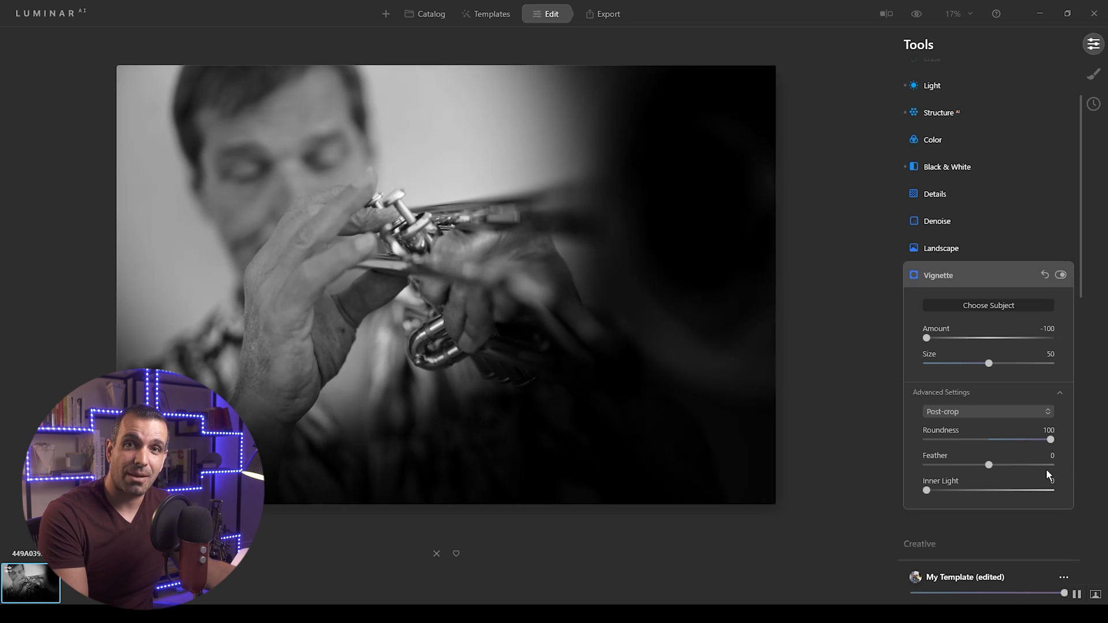
drag(988, 465, 917, 489)
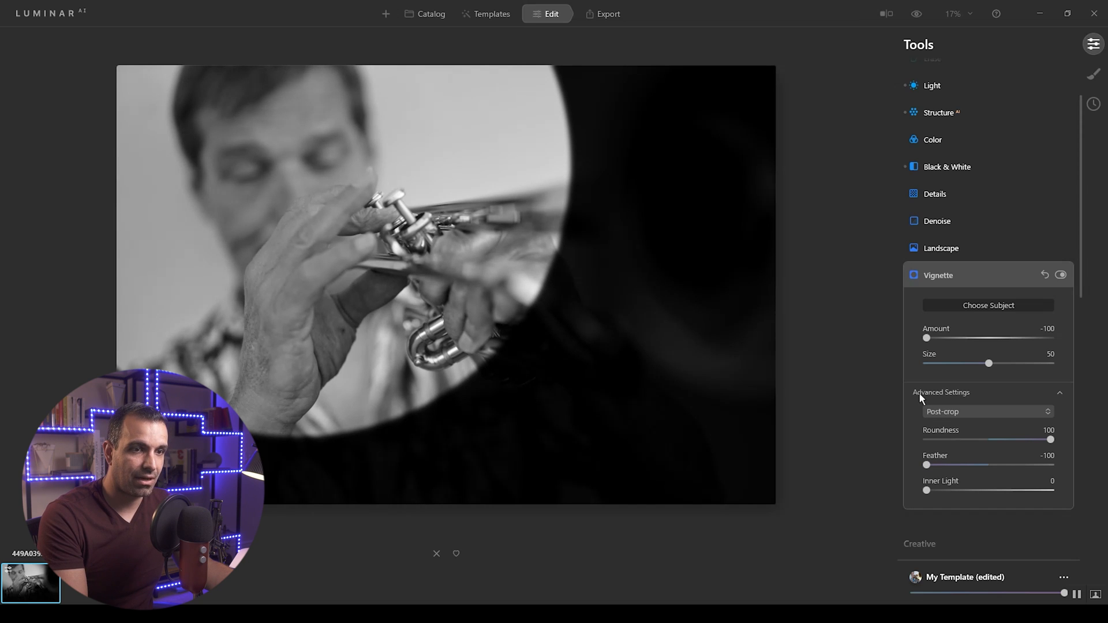
drag(926, 465, 1074, 469)
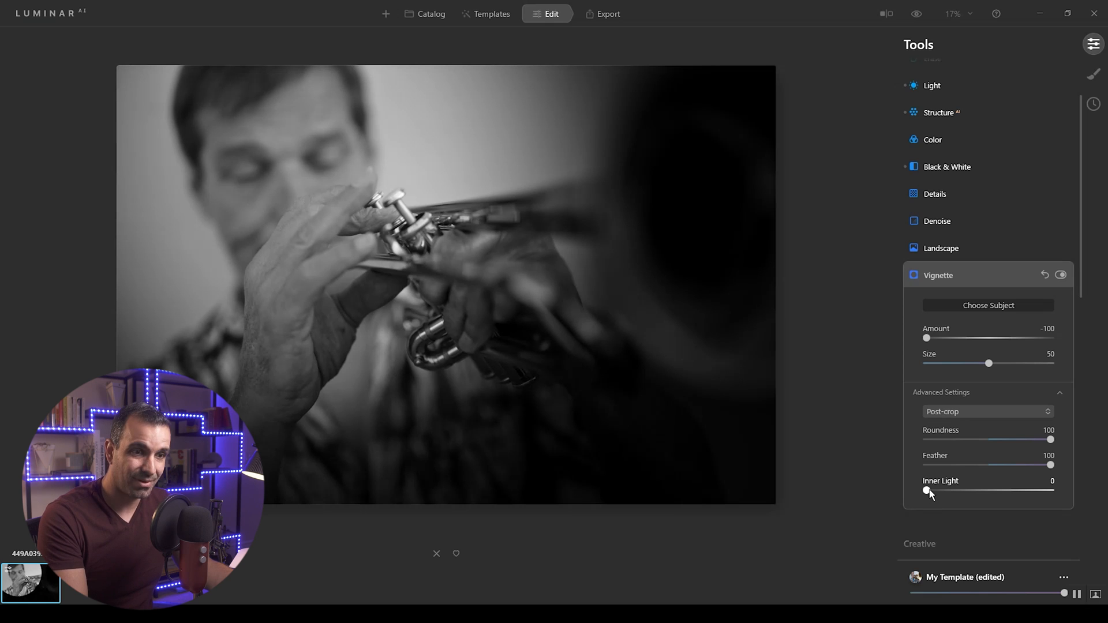
drag(932, 488, 957, 496)
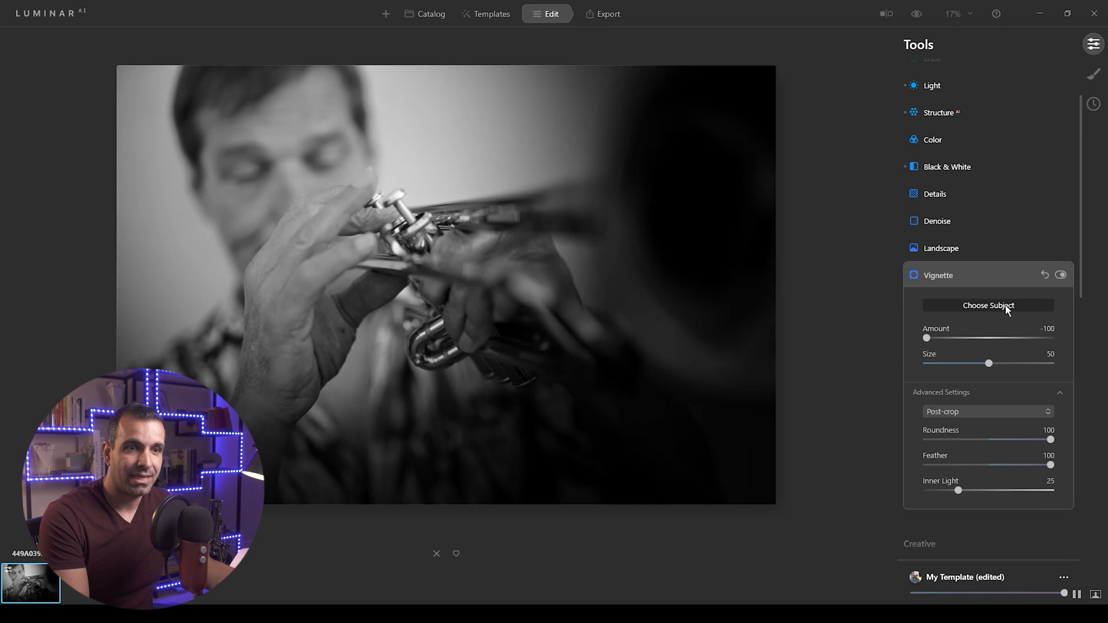
Step: Recentre the vignette on the trumpet valves, then set its Amount to -47 and its Size to 0
click(406, 236)
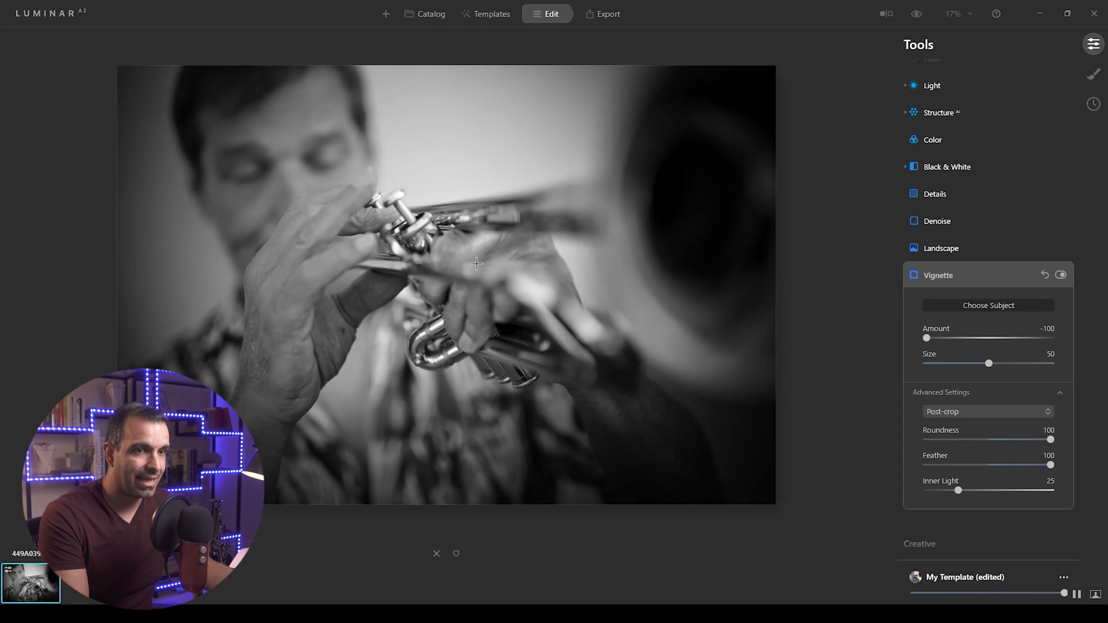
drag(930, 337, 956, 343)
drag(989, 363, 909, 375)
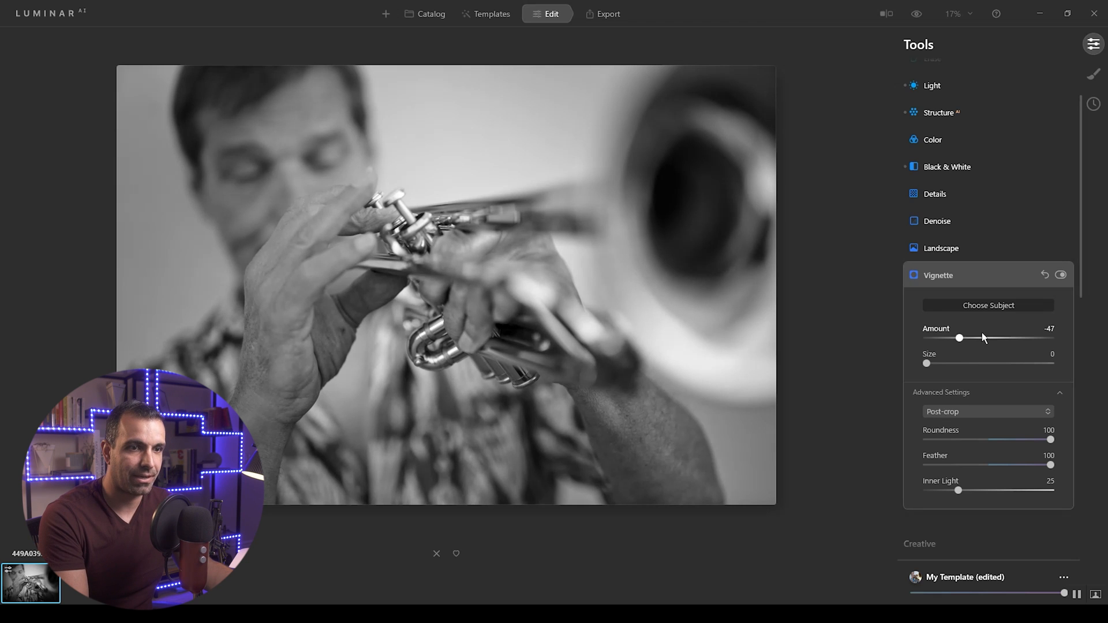
Step: Switch the vignette off and back on to compare the photo with and without it
click(1060, 276)
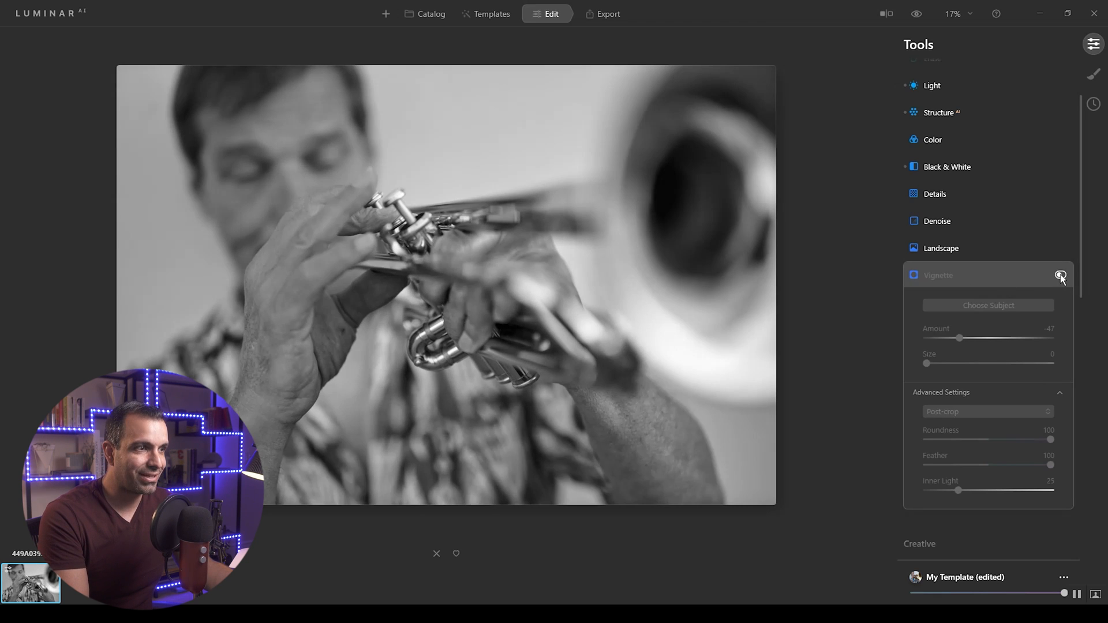
click(1061, 275)
click(1060, 275)
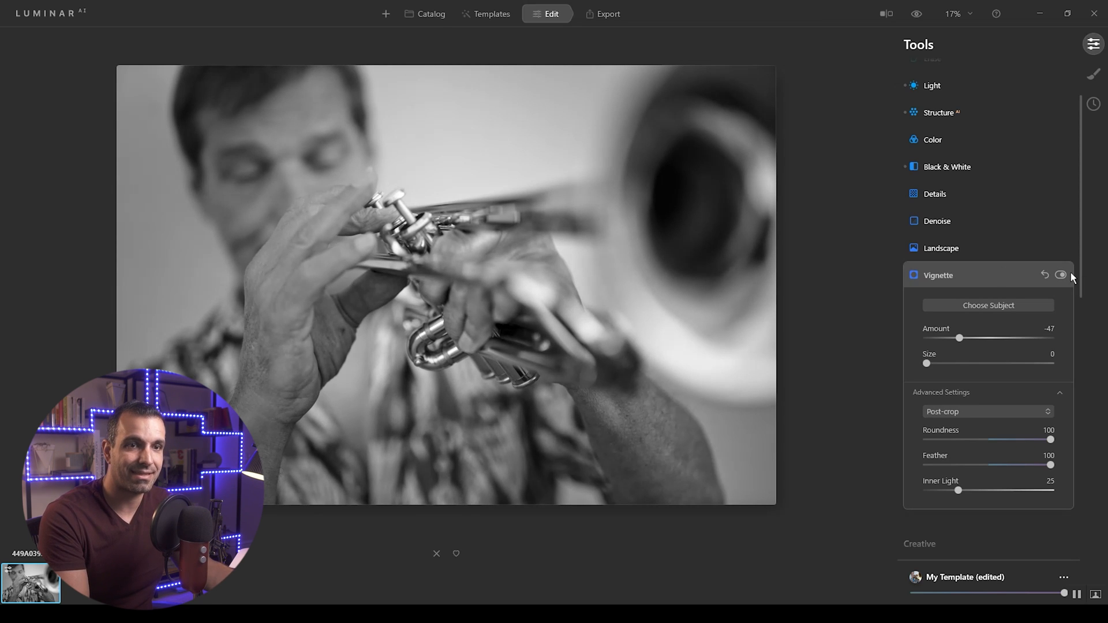
Step: Add a Dramatic effect with Amount 60 and Local Contrast 50
scroll(1038, 283, down, 4)
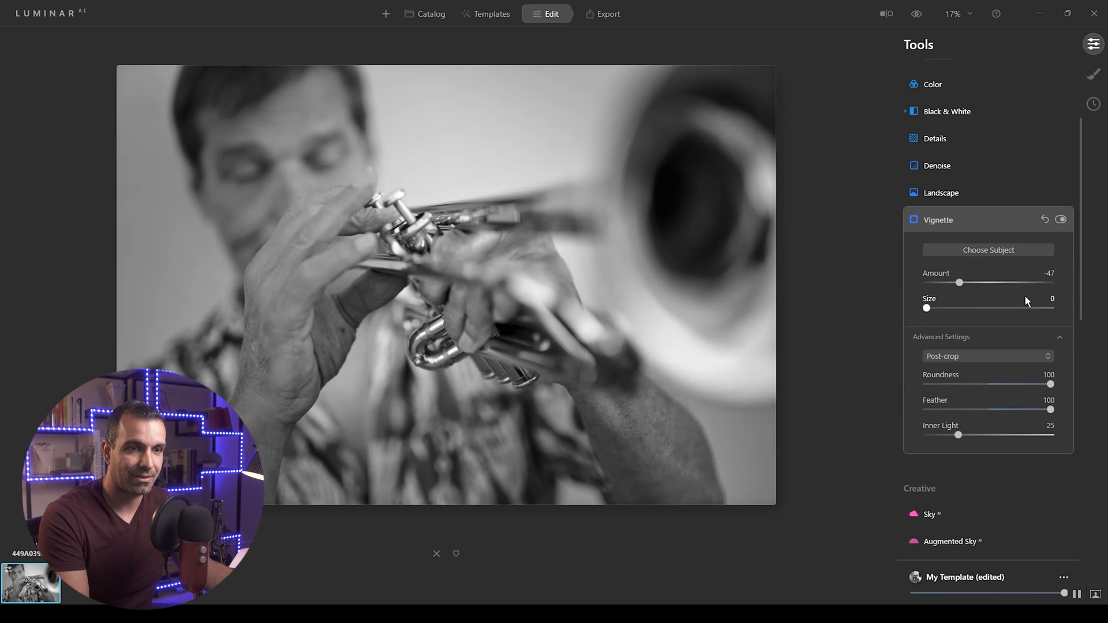
scroll(991, 429, down, 4)
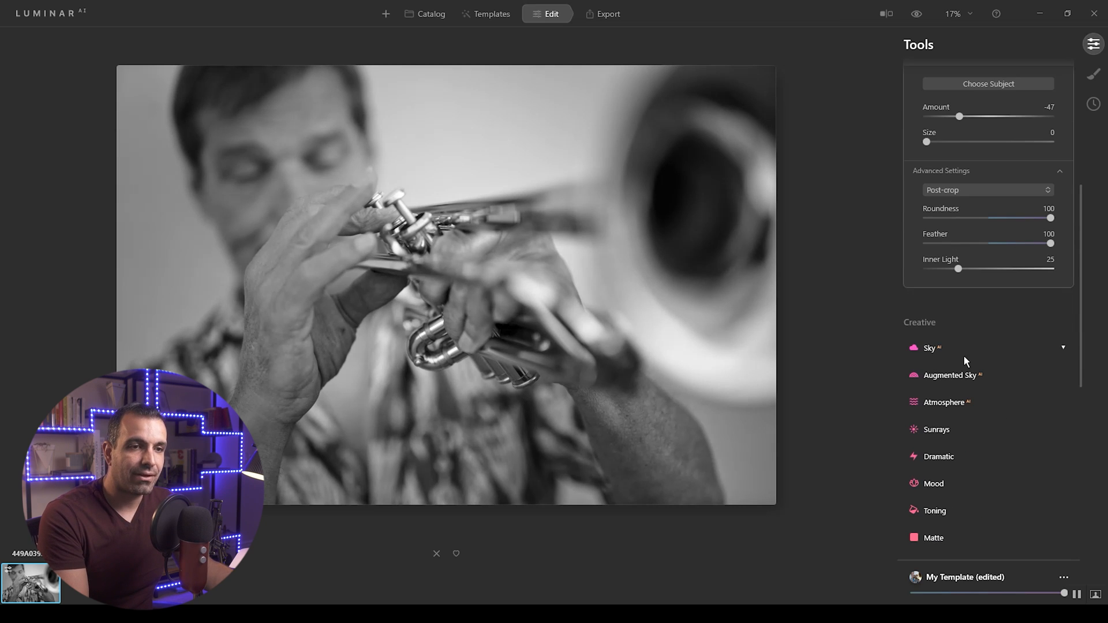
scroll(957, 347, down, 2)
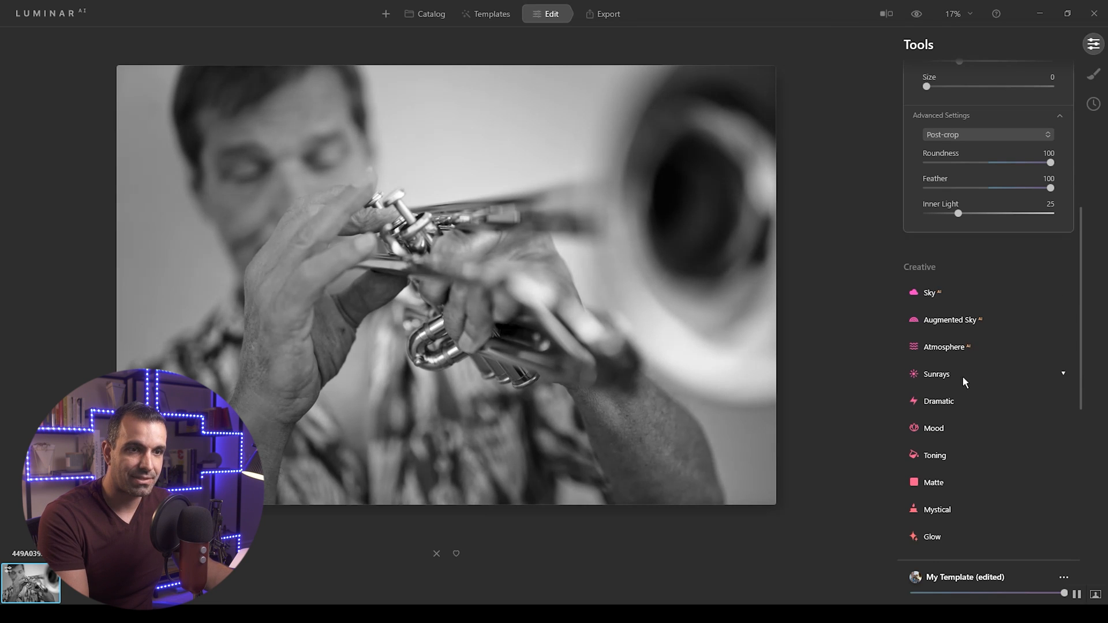
scroll(961, 375, down, 2)
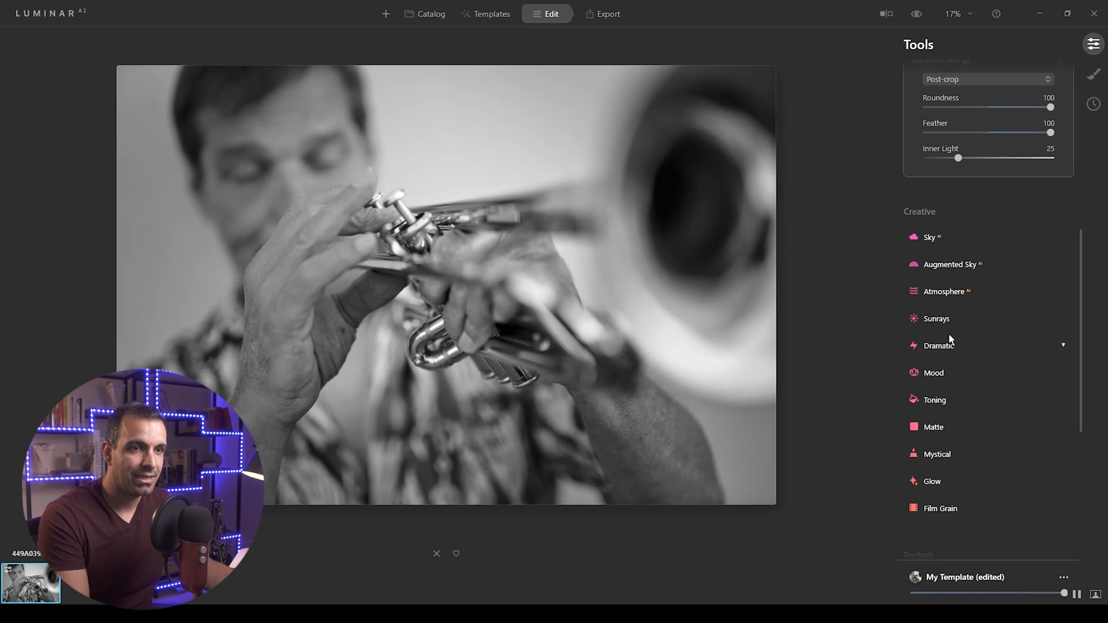
click(941, 348)
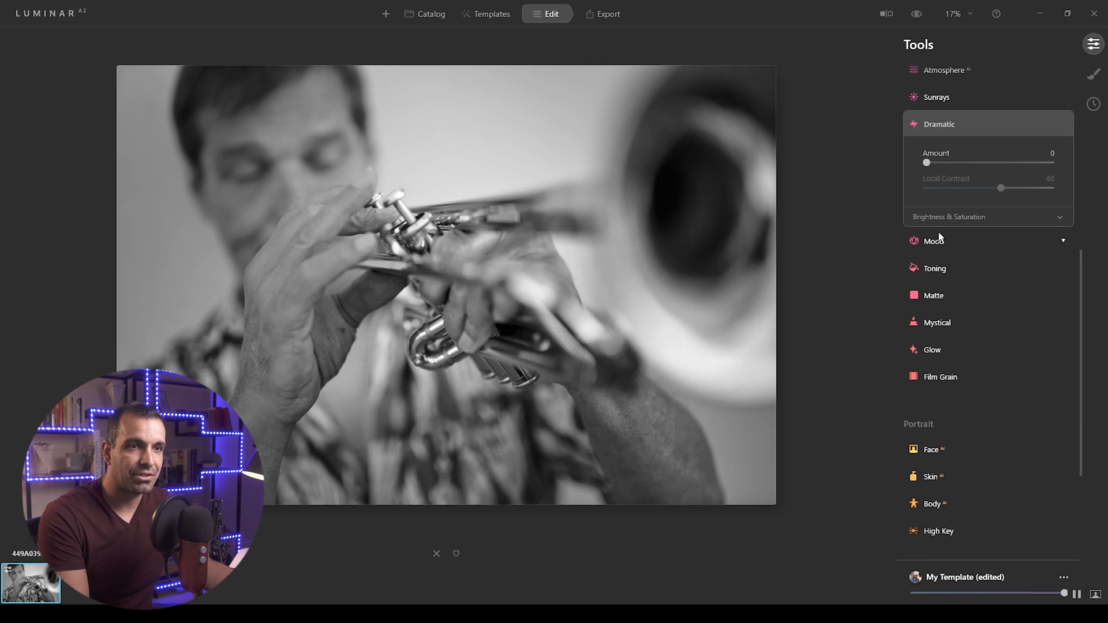
drag(927, 163, 1003, 188)
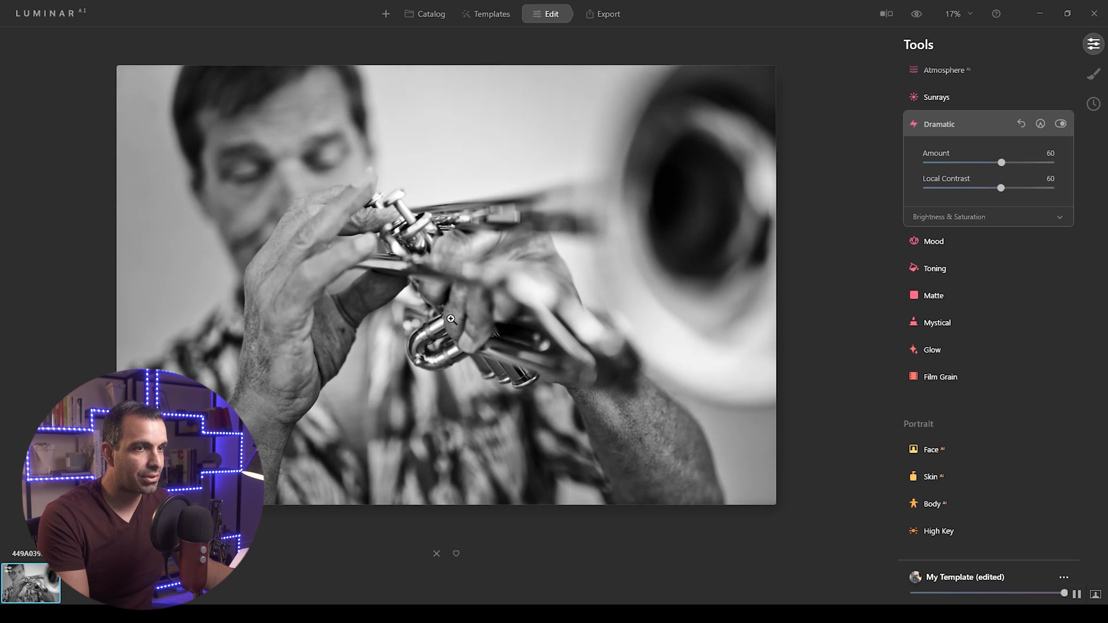
mouse_move(1000, 188)
mouse_down()
mouse_move(954, 195)
mouse_move(1047, 200)
mouse_move(1003, 202)
mouse_up()
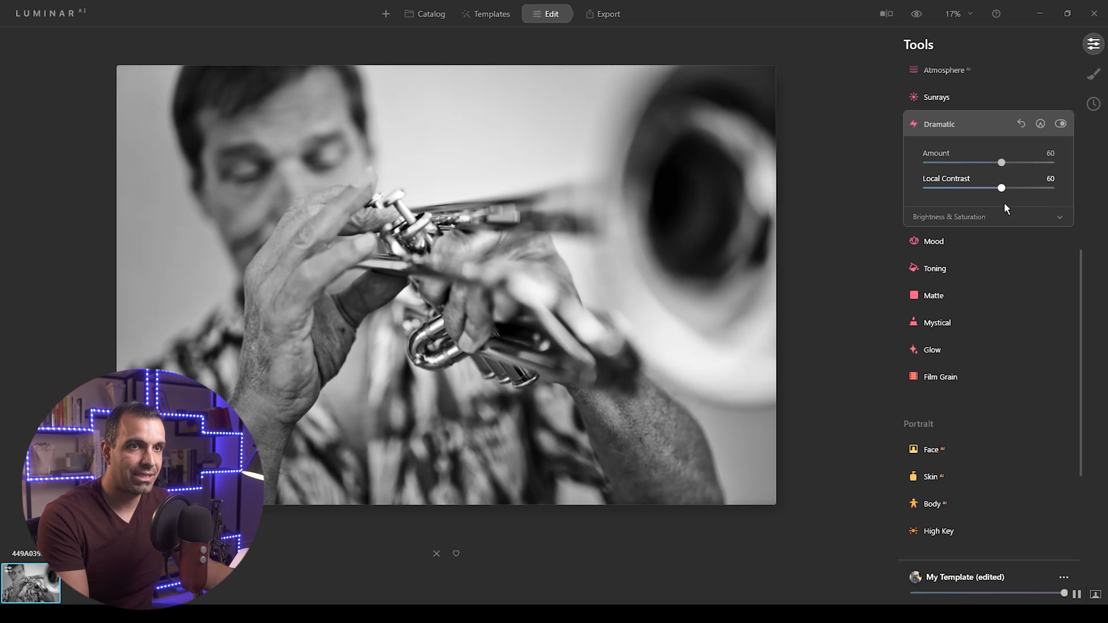
drag(992, 207, 991, 206)
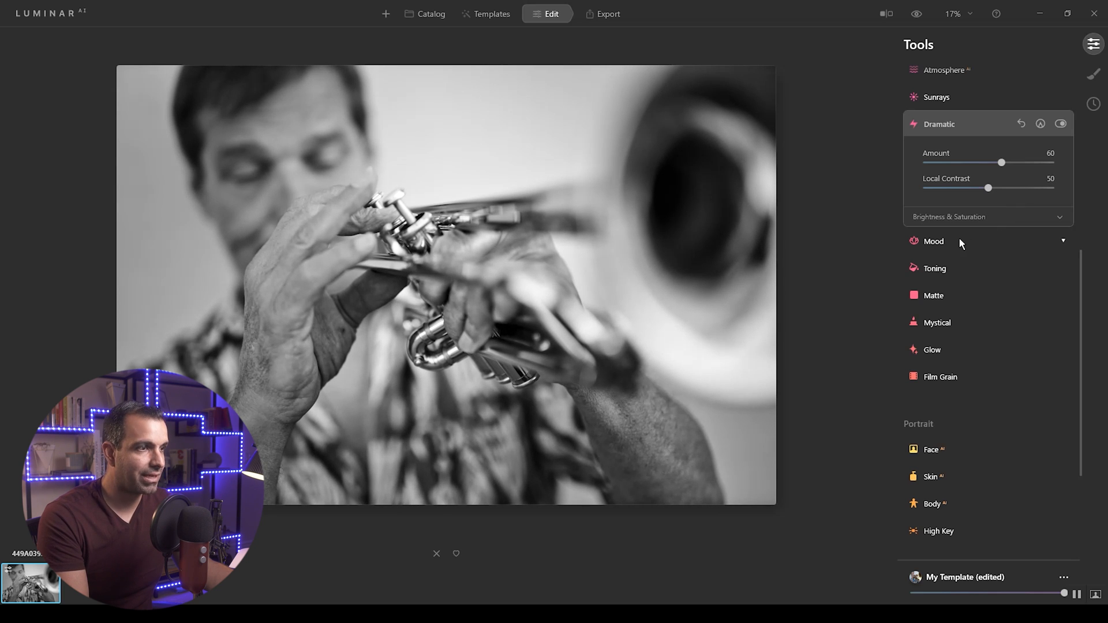
Step: Tone the photo's highlights with Saturation 10 and Hue 10
click(959, 242)
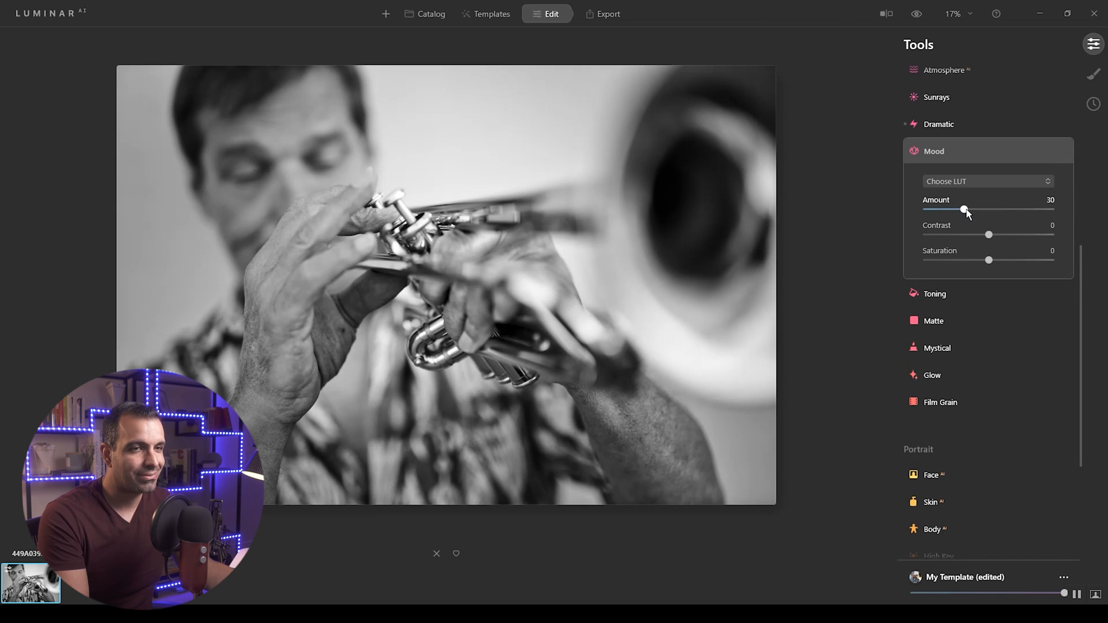
click(947, 296)
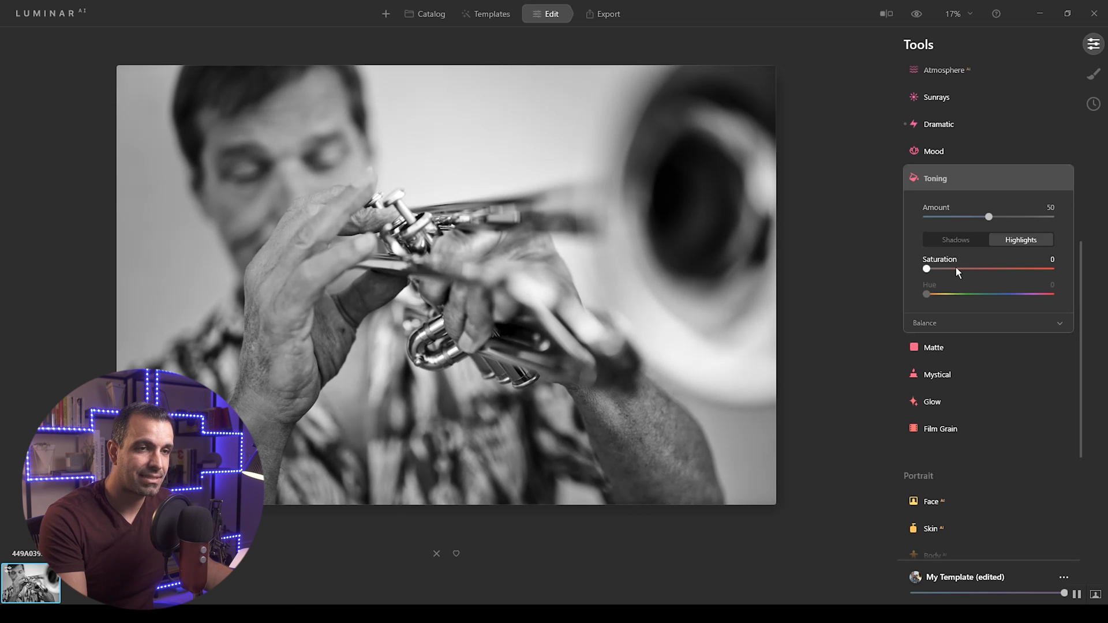
drag(936, 268, 1016, 274)
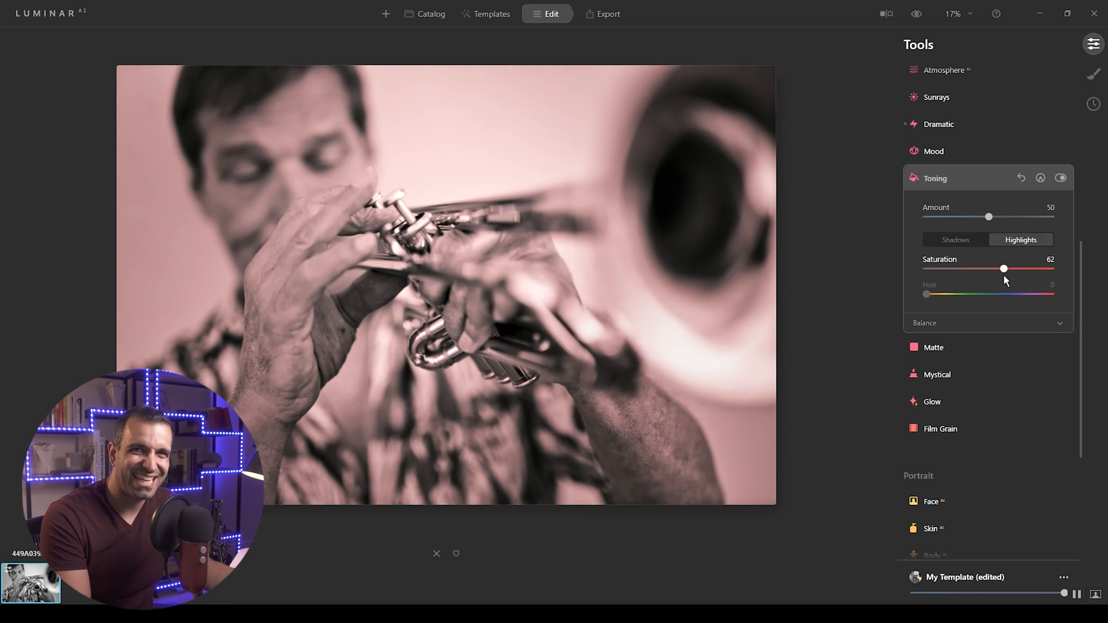
drag(1002, 273, 943, 275)
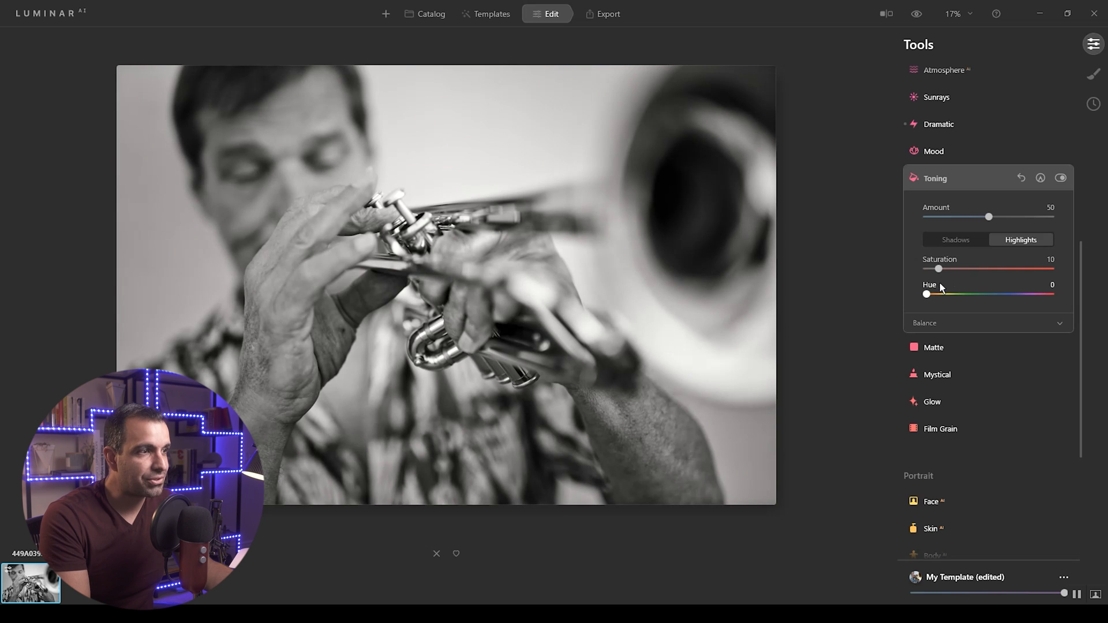
drag(927, 296, 940, 296)
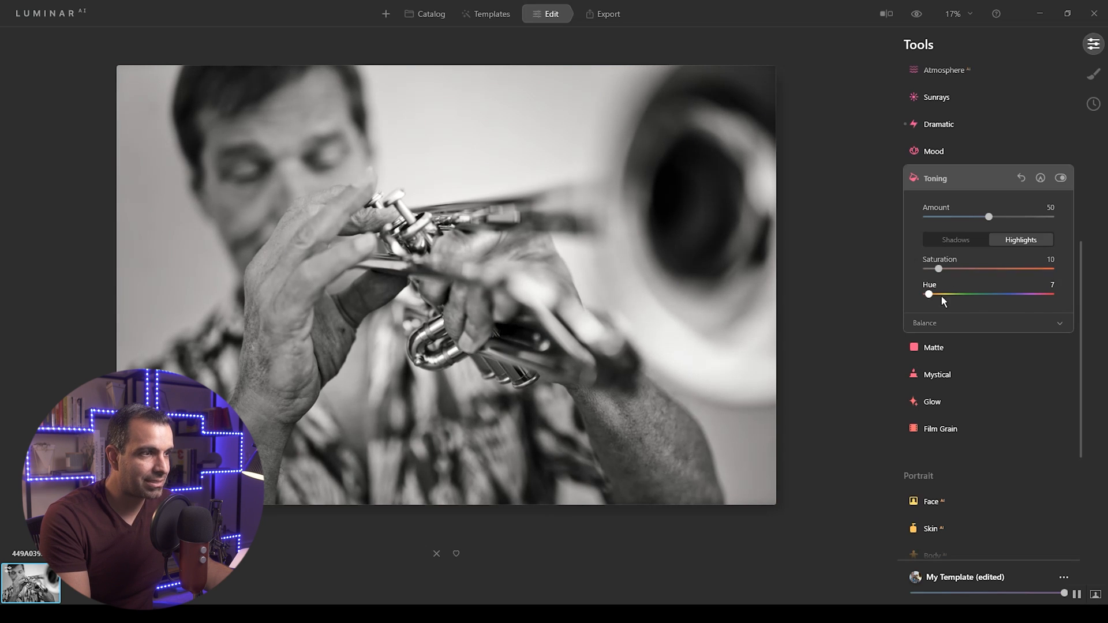
drag(1039, 302, 935, 306)
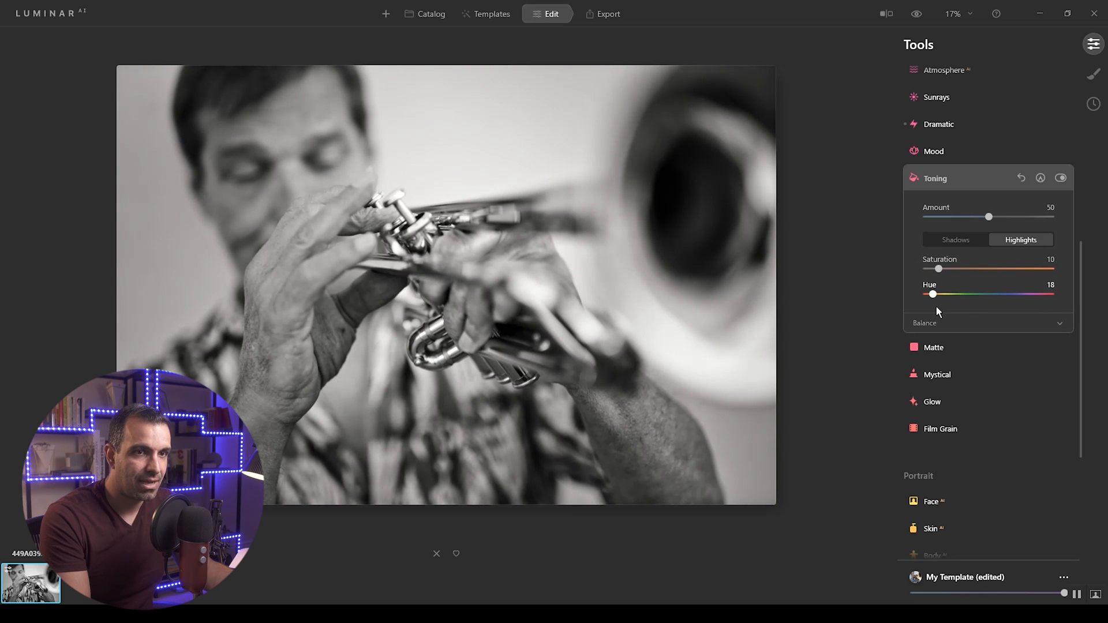
click(968, 241)
click(1015, 240)
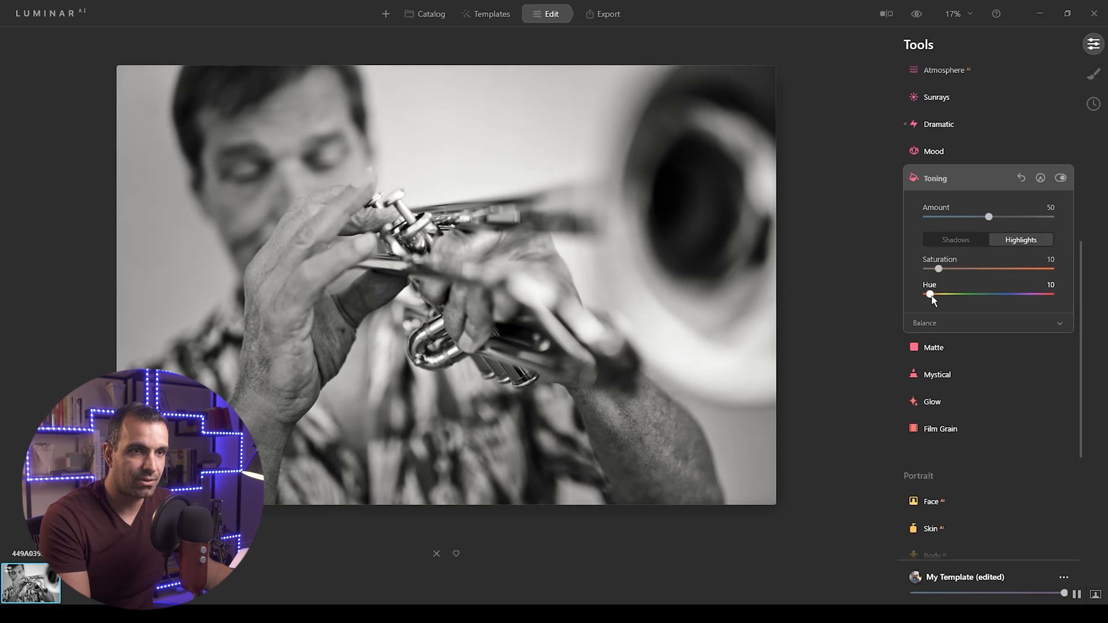
Step: Tone the shadows with Saturation 10 and Hue 8, and switch the toning off and on to compare the result
click(962, 240)
drag(930, 268, 932, 294)
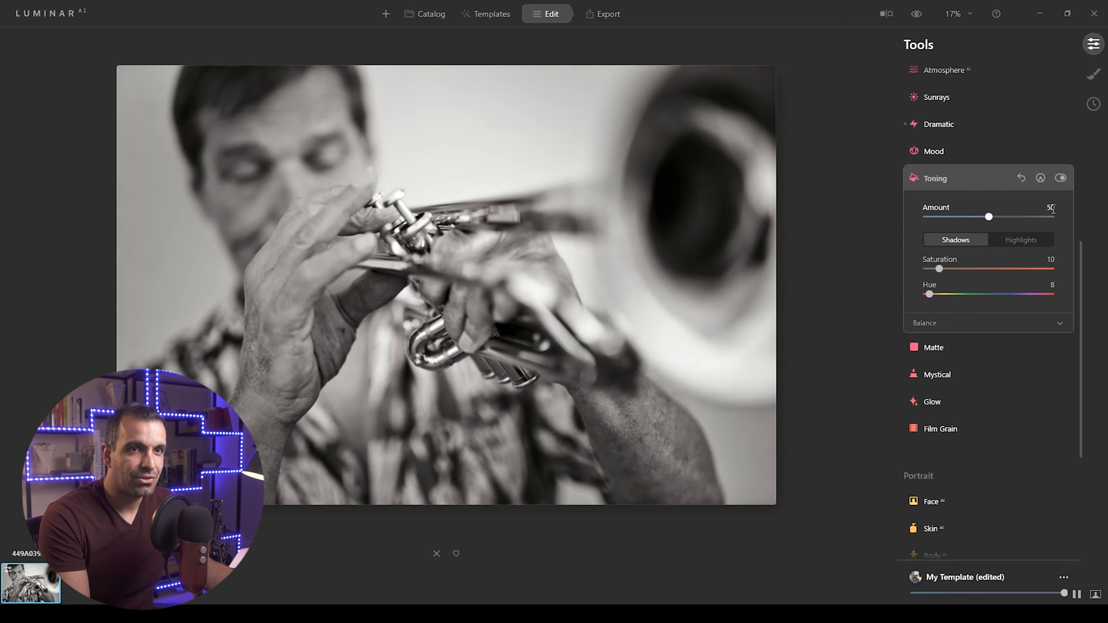
click(1058, 178)
click(1059, 178)
click(1059, 178)
click(1058, 178)
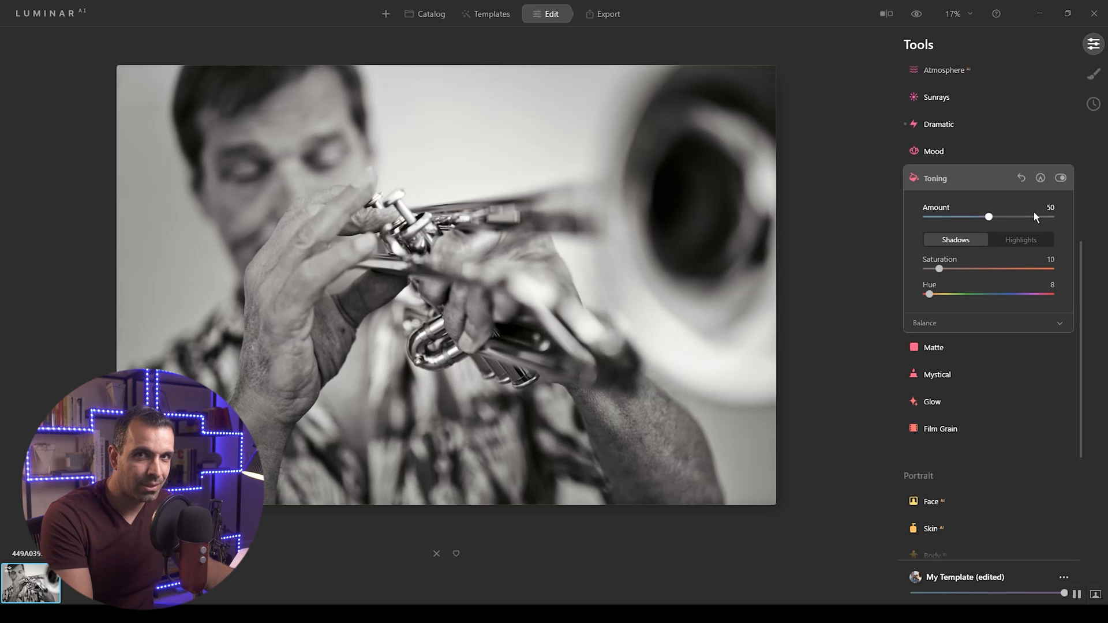
click(975, 322)
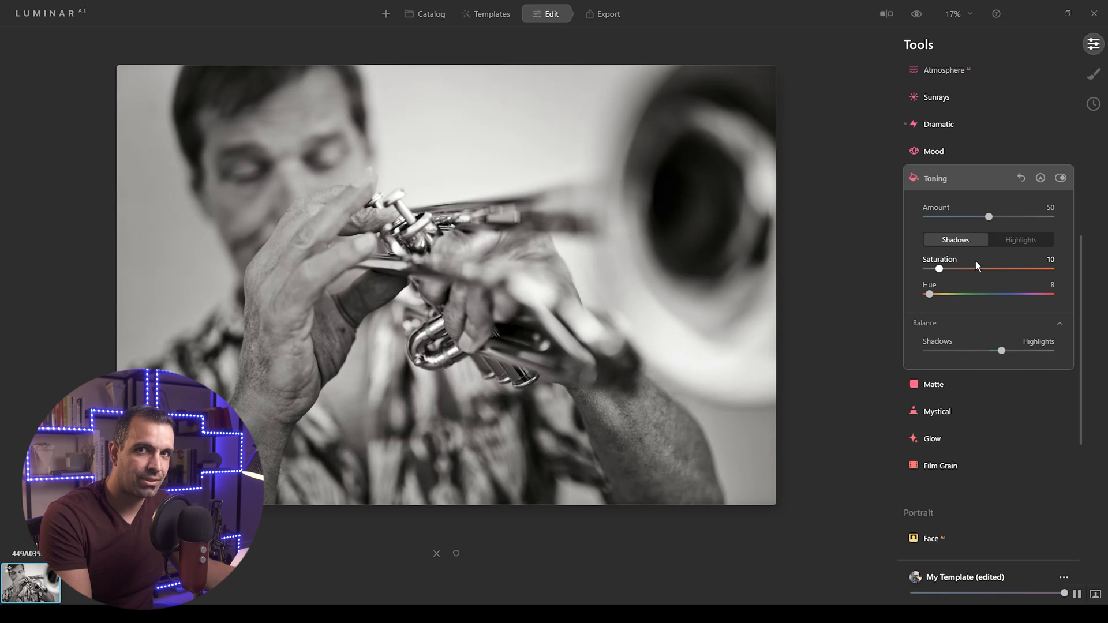
Step: Add a Matte effect with Amount 25, Fade 15 and Contrast 48, keeping Vividness at -20
click(935, 384)
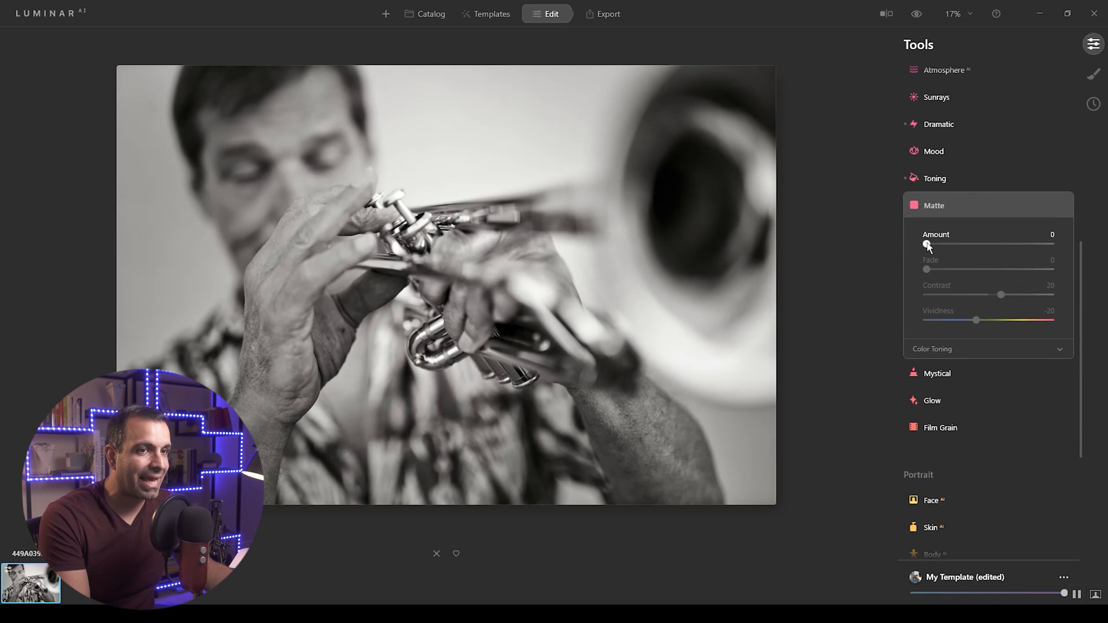
drag(927, 244, 932, 244)
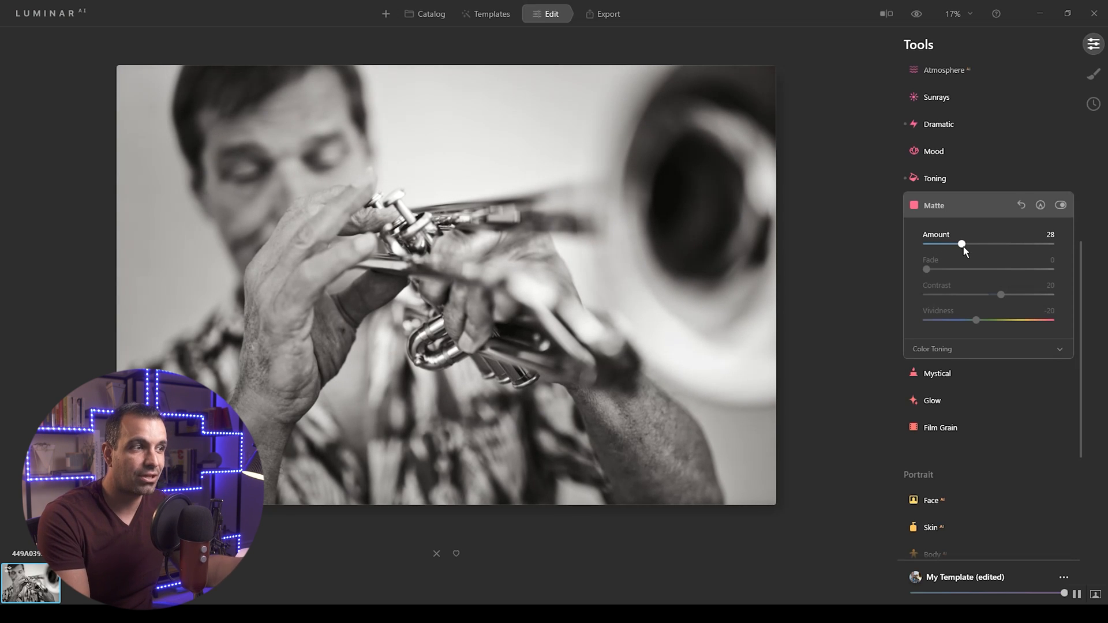
drag(963, 247, 945, 270)
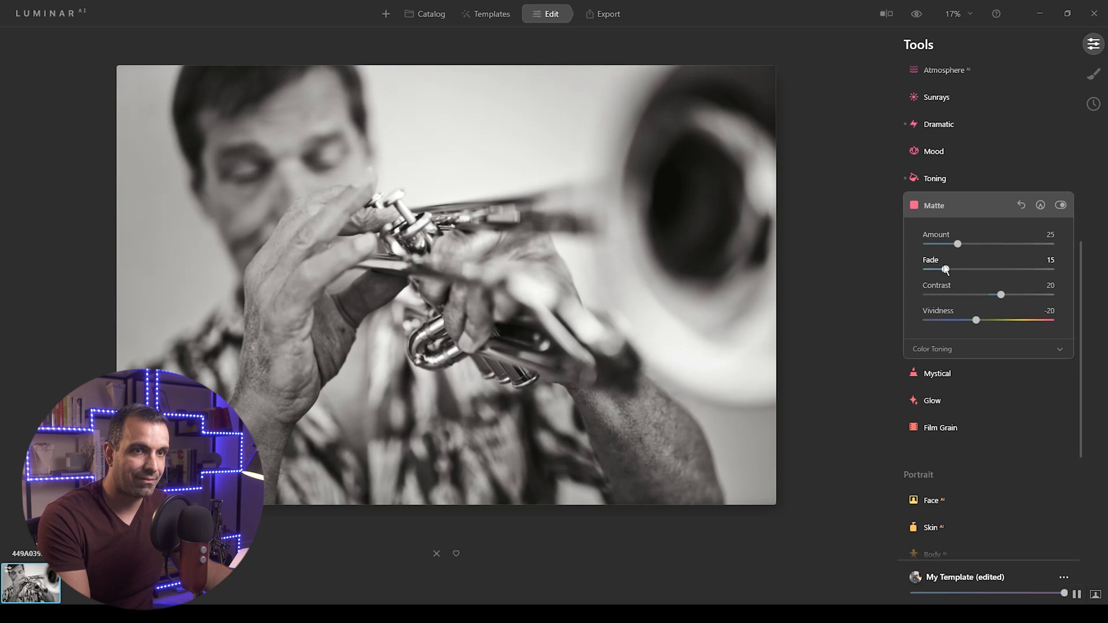
drag(1032, 296, 1025, 301)
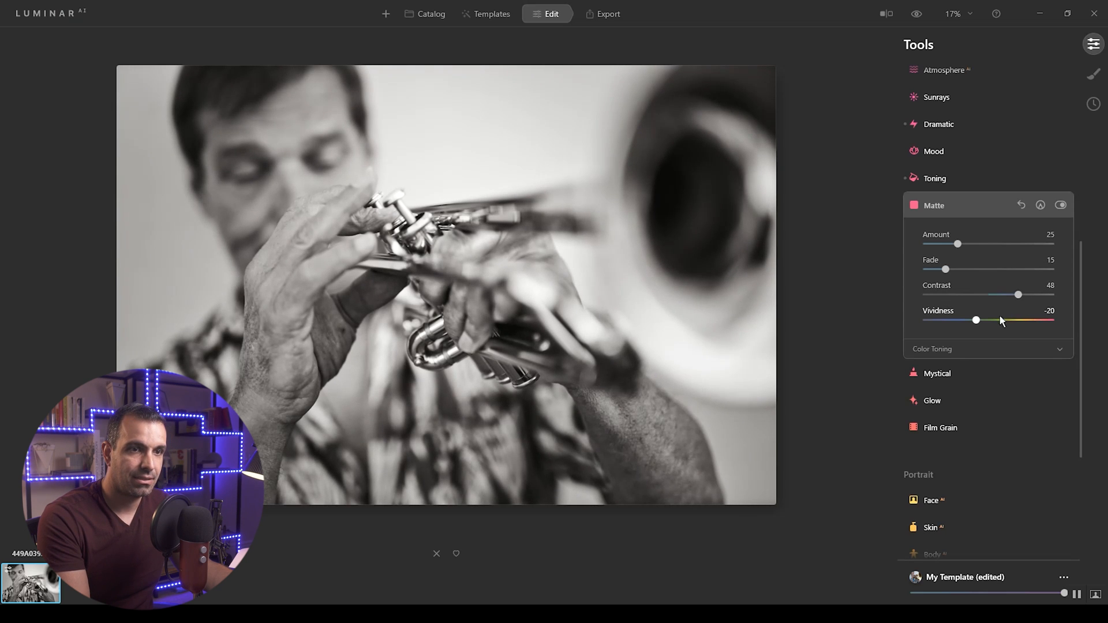
drag(976, 319, 1006, 320)
drag(930, 328, 975, 322)
Step: Try a color toning Range of 50 on the Matte effect and reset it to 0
click(965, 349)
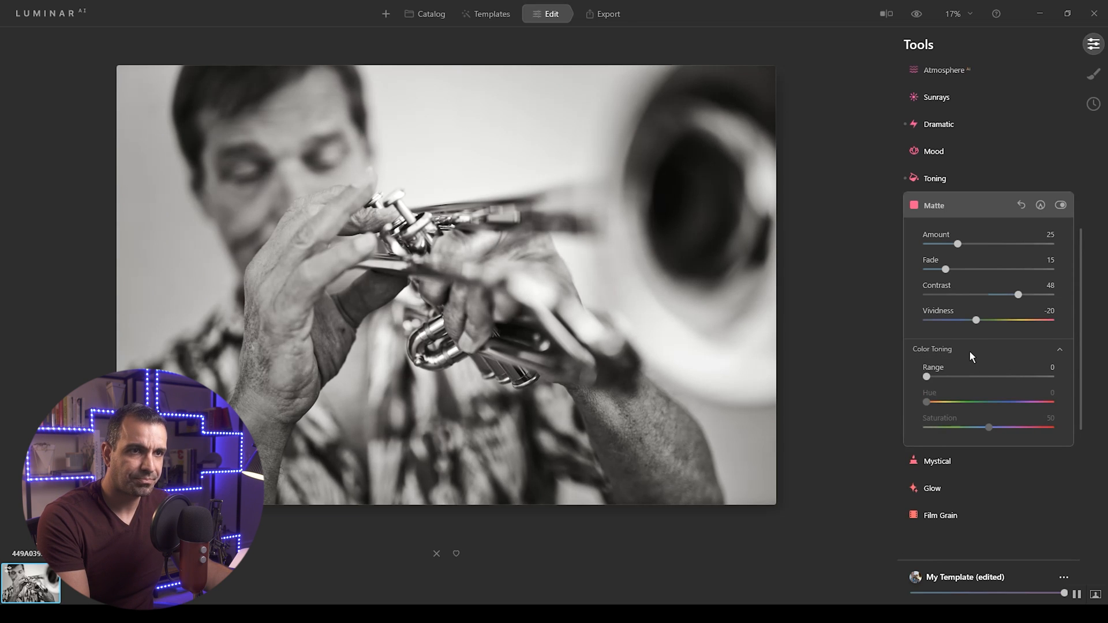
click(968, 351)
click(961, 355)
drag(926, 376, 989, 377)
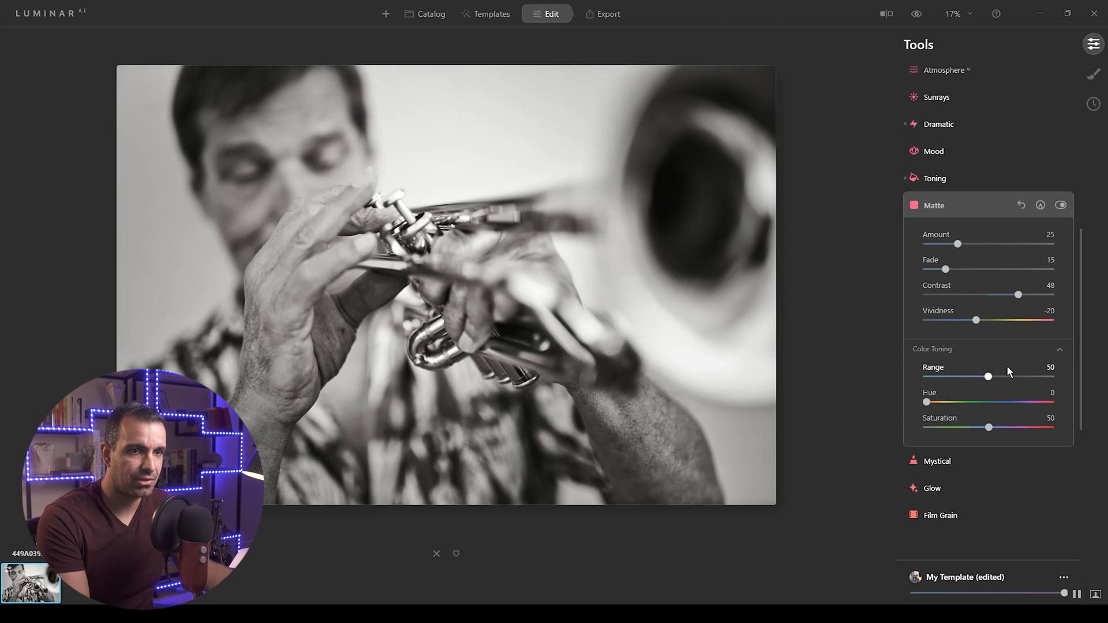
double_click(987, 376)
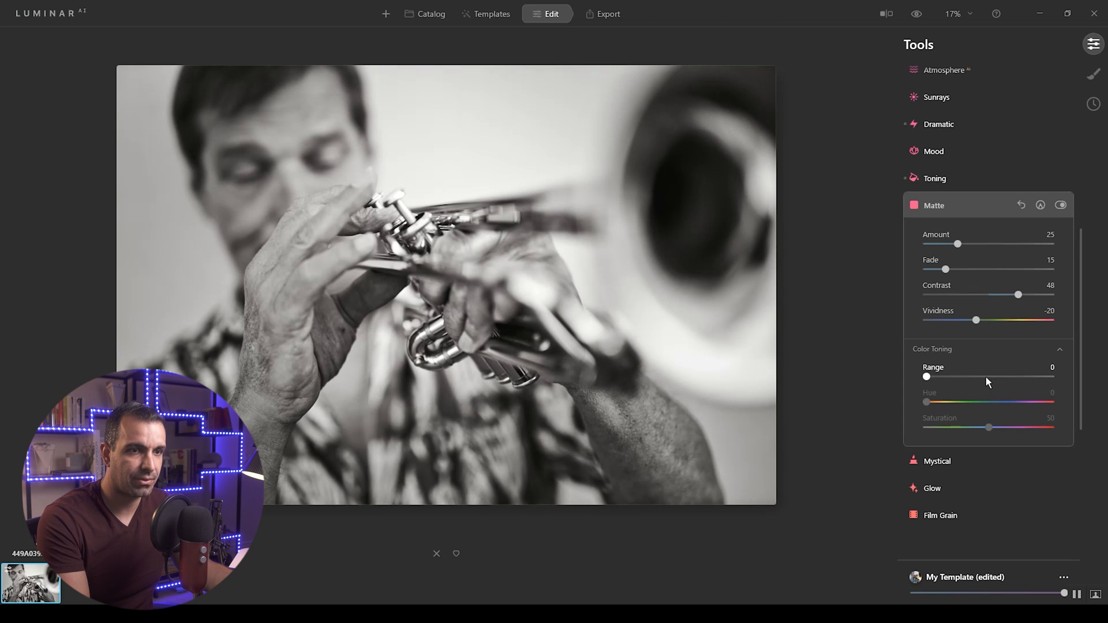
Step: Add a Mystical effect with Amount 10 and Film Grain with Amount 20
click(967, 460)
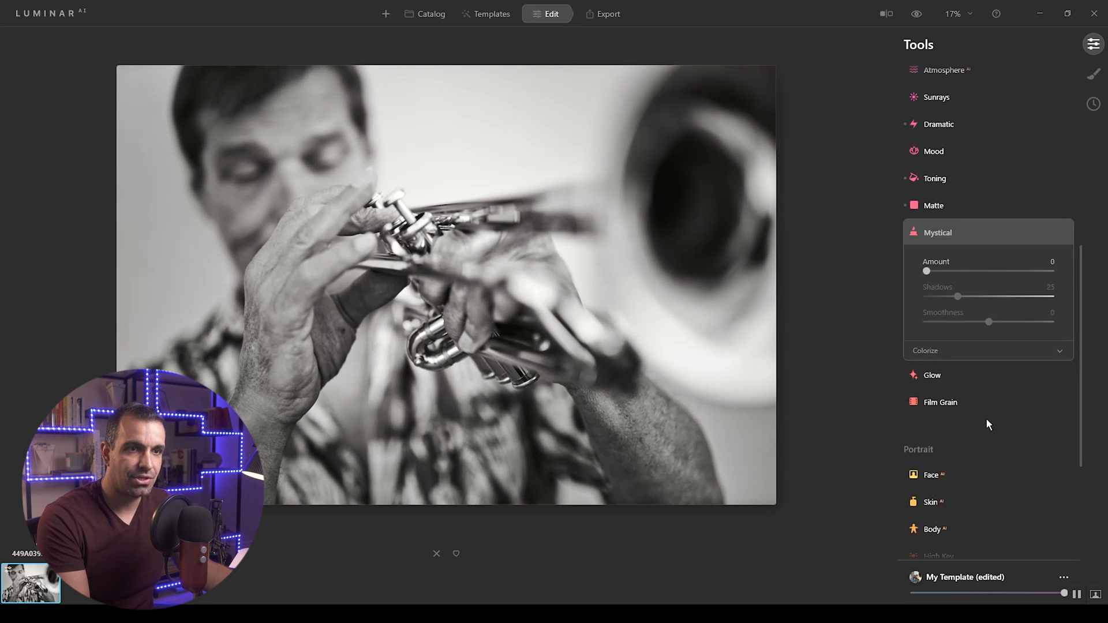
mouse_move(927, 271)
mouse_down()
mouse_move(967, 279)
mouse_move(939, 282)
mouse_up()
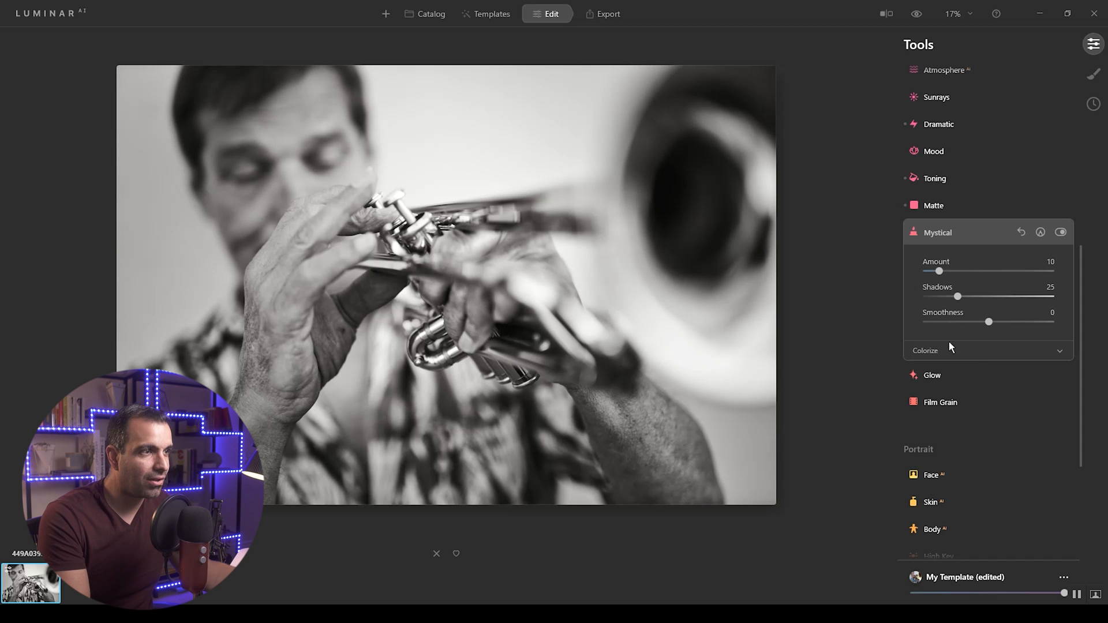
click(973, 404)
drag(927, 326, 946, 333)
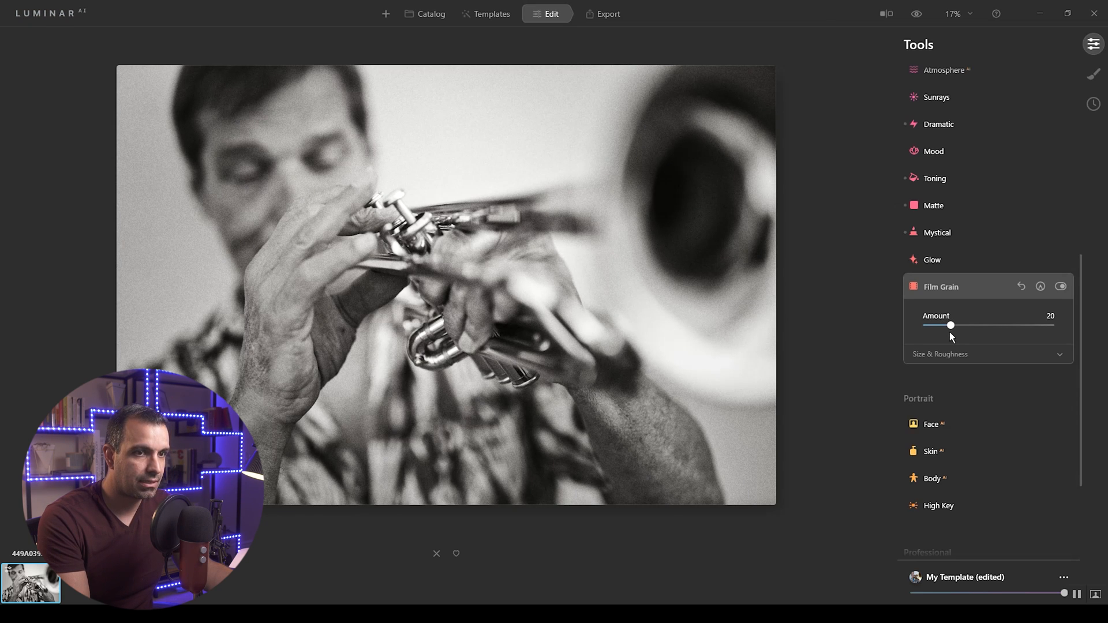
Step: Inspect the film grain around the trumpet valves at 100% and review its size and roughness settings
click(376, 220)
drag(425, 217, 519, 216)
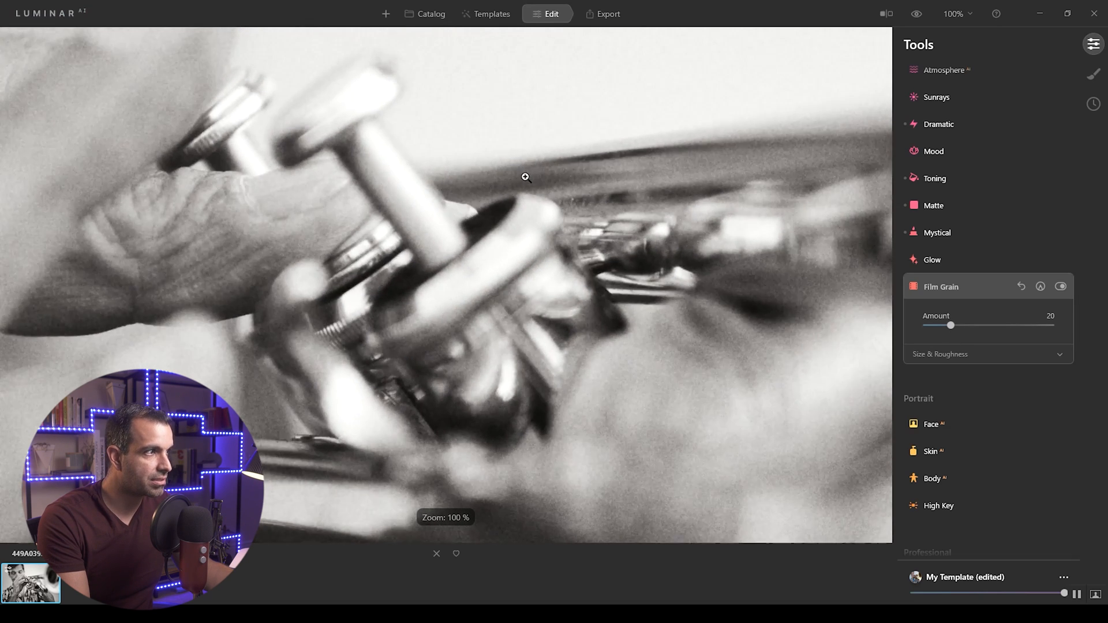
click(526, 180)
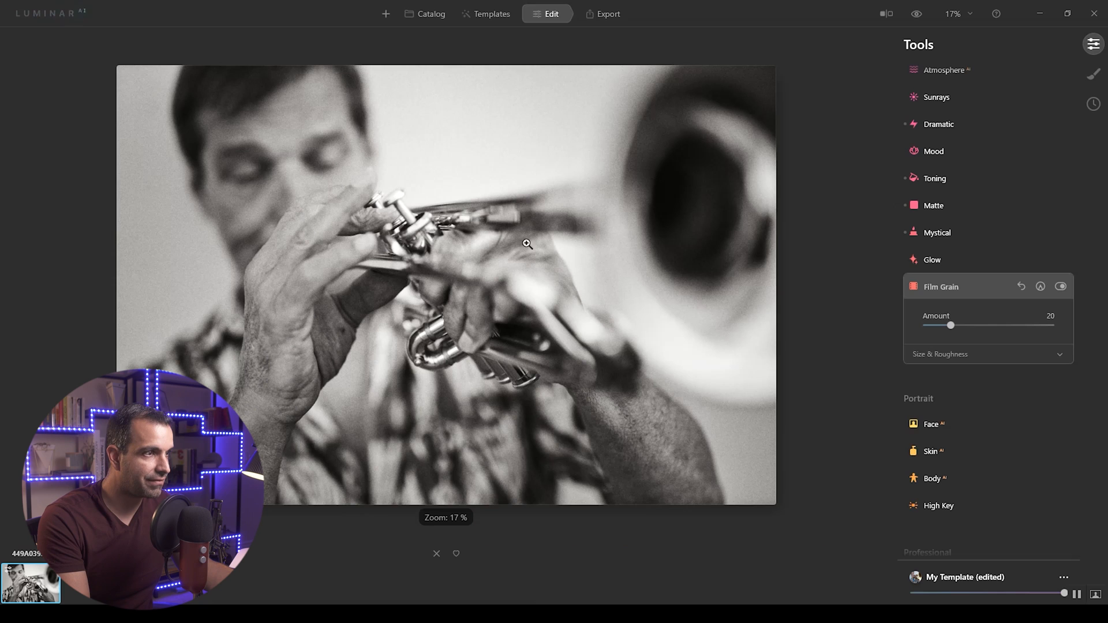
click(969, 354)
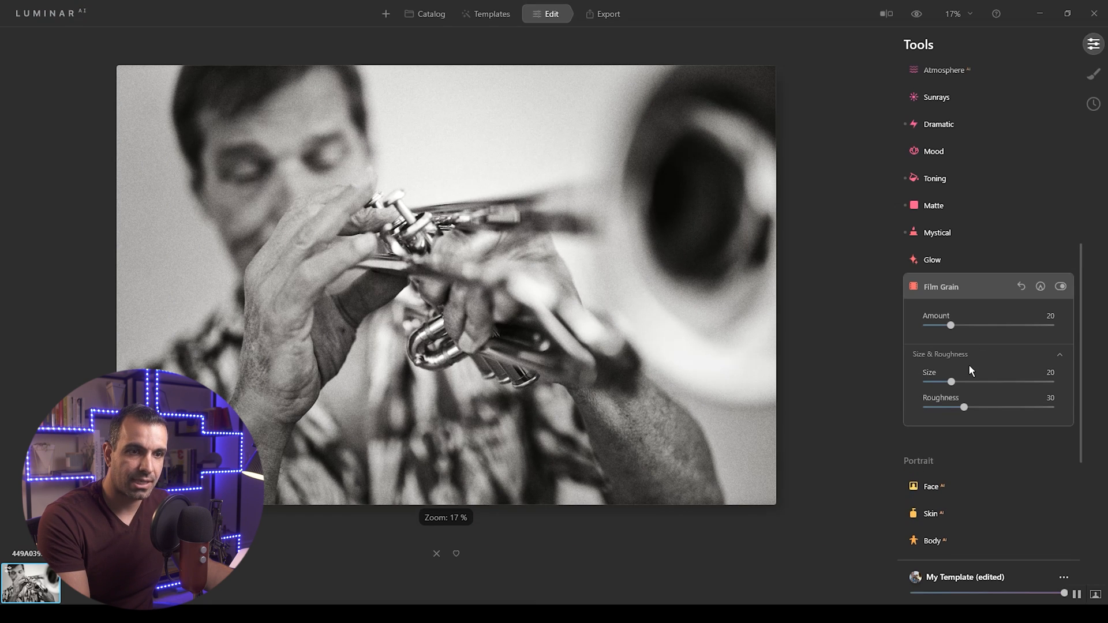
click(971, 355)
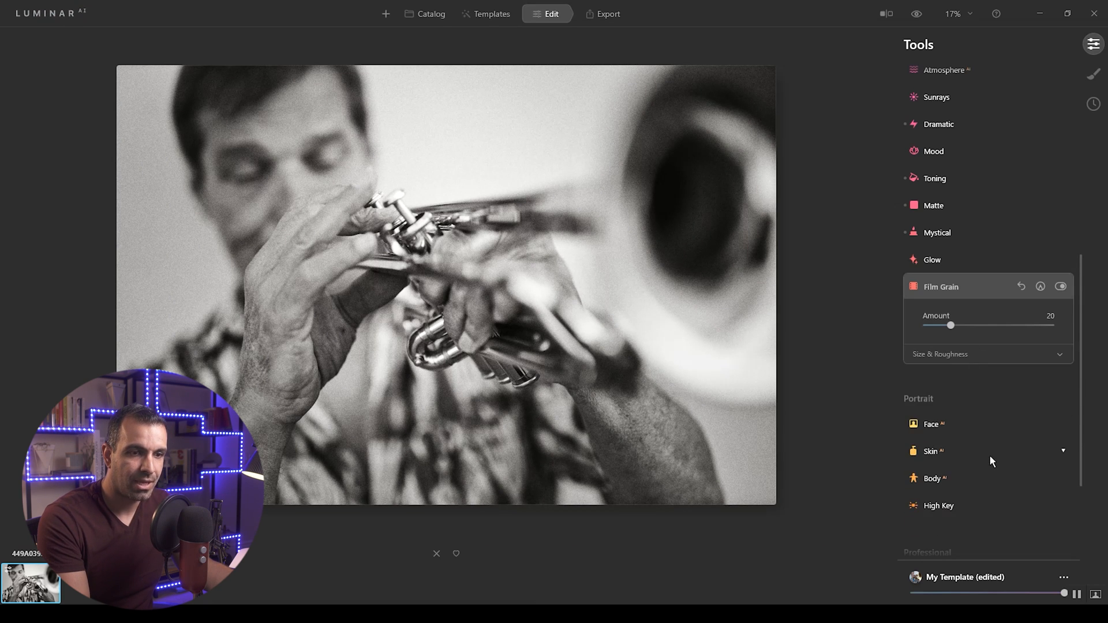
Step: In Supercontrast, set Highlights Contrast to 21 and Highlights Balance to -31
scroll(991, 456, down, 5)
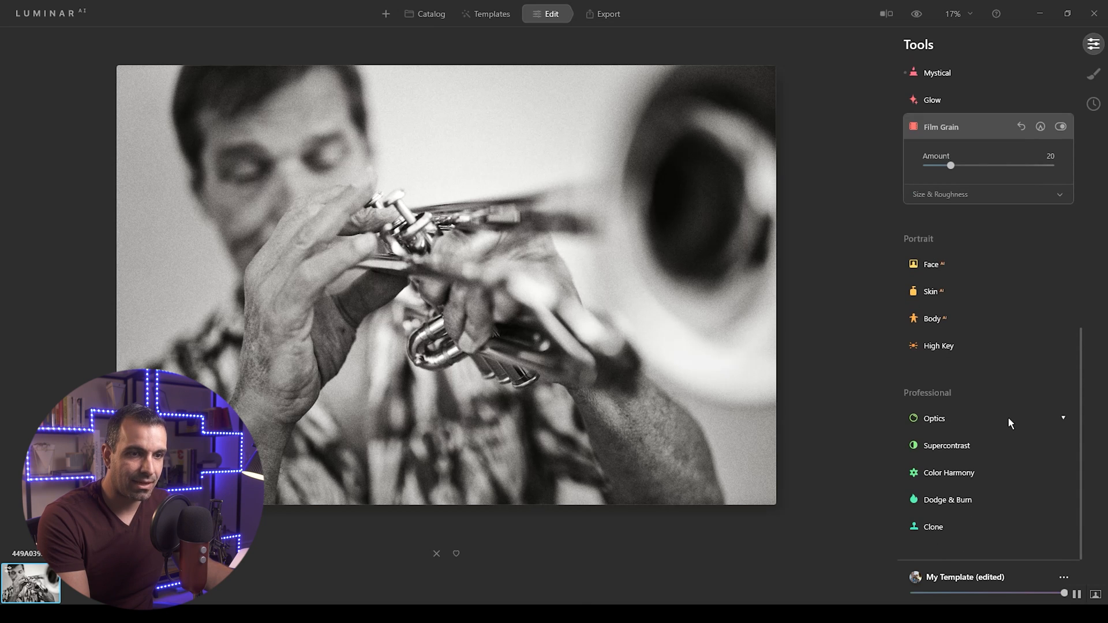
click(975, 447)
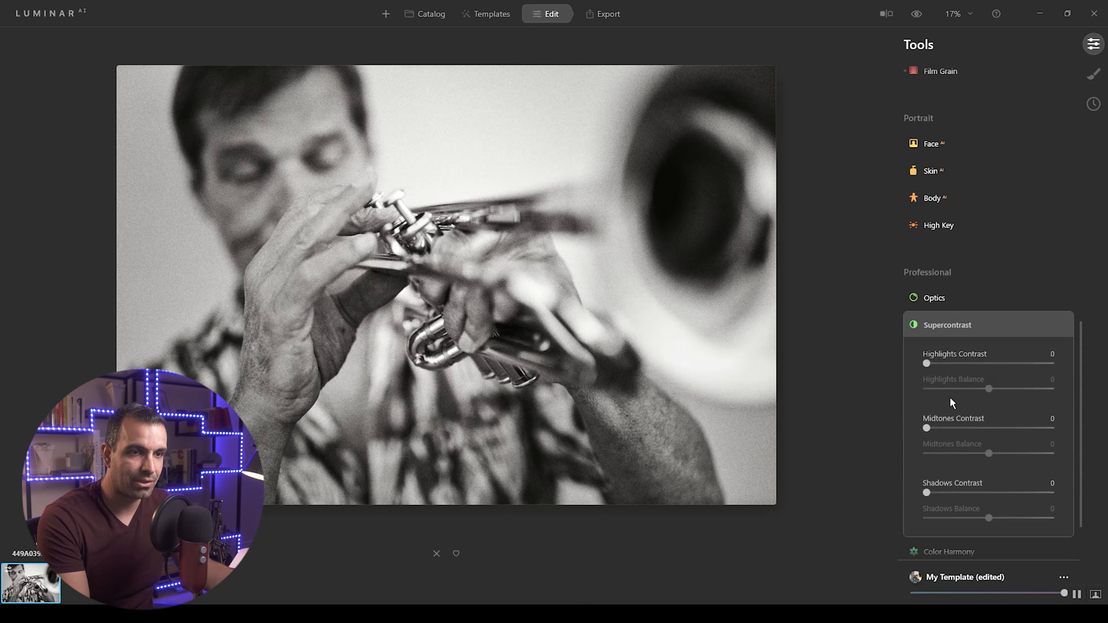
drag(926, 364, 954, 370)
drag(1034, 396, 968, 400)
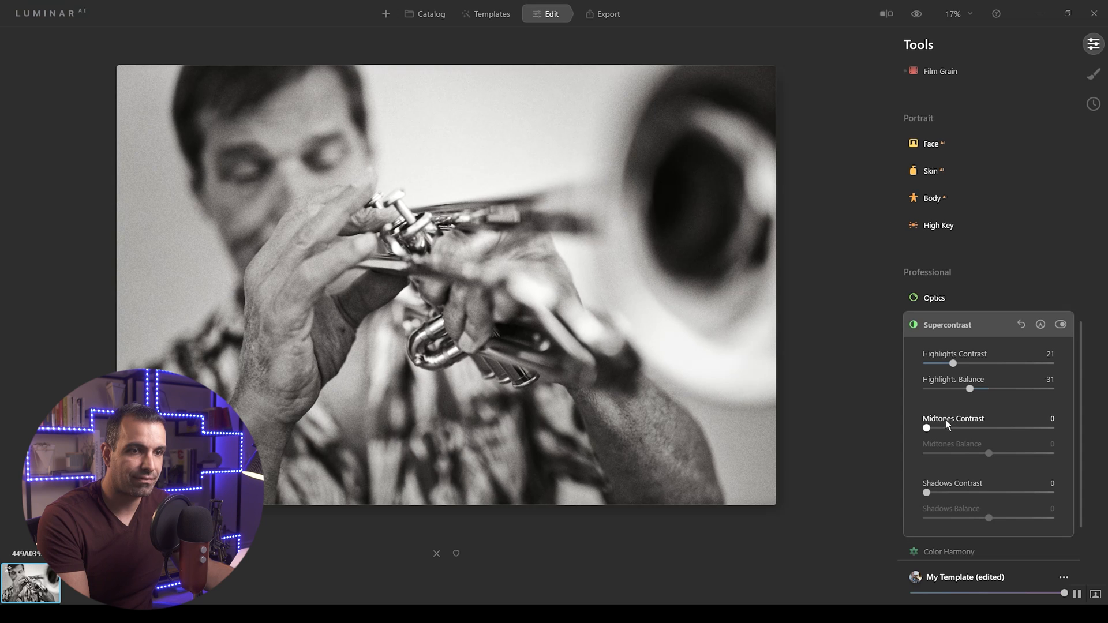
Step: In Supercontrast, set Midtones Contrast to 37, Midtones Balance to 12, Shadows Contrast to 23 and Shadows Balance to 33
drag(929, 428, 1006, 453)
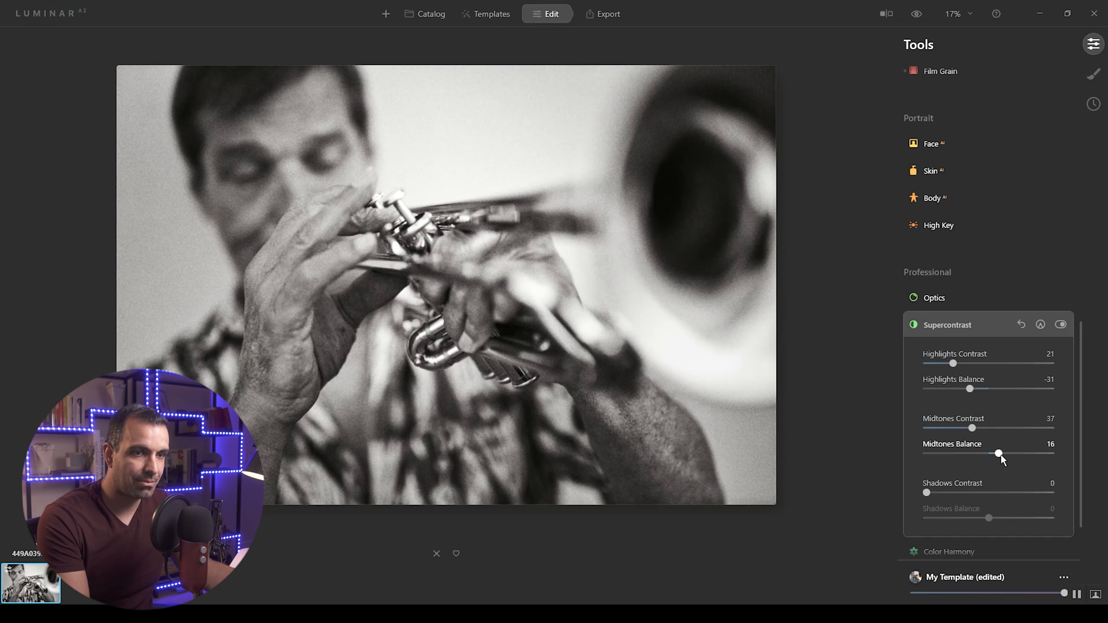
mouse_move(1000, 456)
mouse_down()
mouse_move(920, 454)
mouse_move(987, 461)
mouse_up()
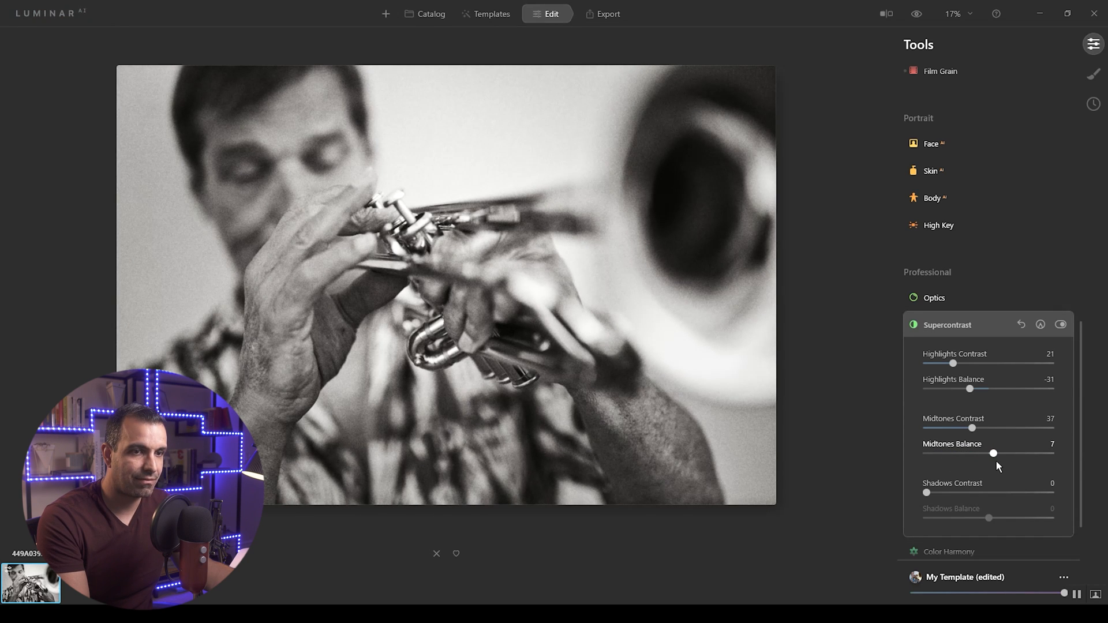
drag(947, 492, 1013, 525)
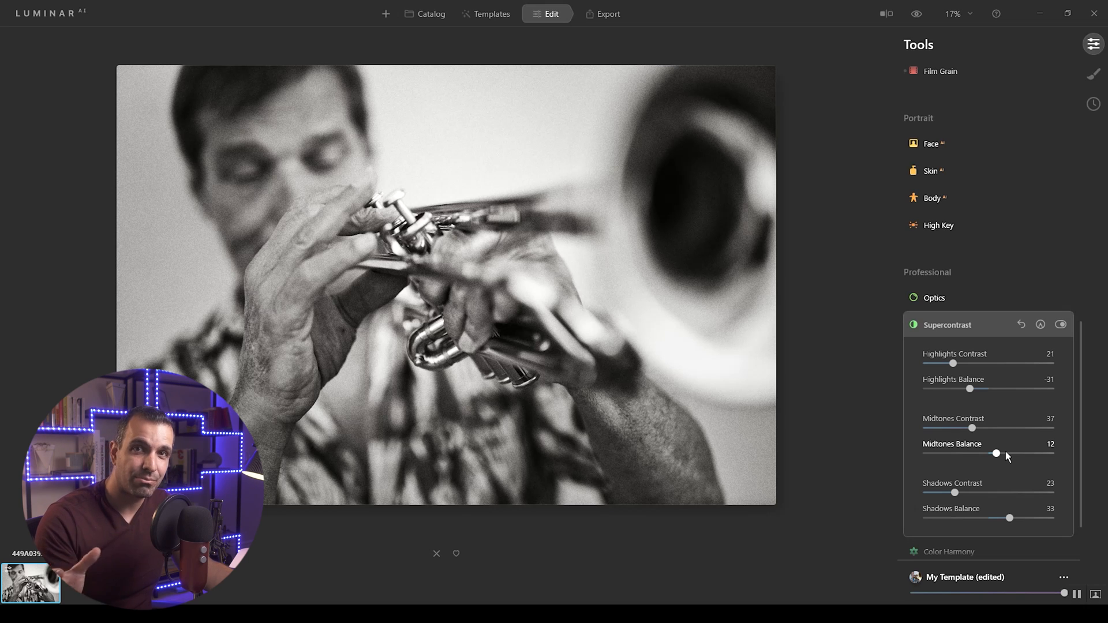
Step: Reduce the Supercontrast Highlights Contrast to 6
drag(947, 362, 974, 375)
drag(1042, 363, 1016, 369)
mouse_move(923, 384)
mouse_down()
mouse_move(1009, 395)
mouse_move(935, 398)
mouse_up()
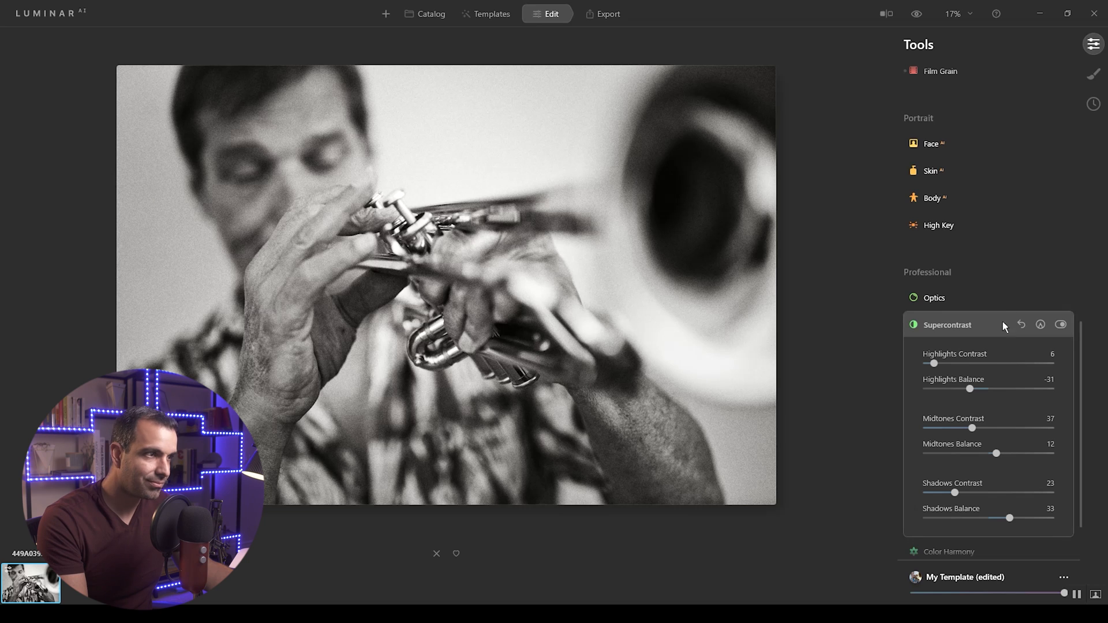
Step: Set the Enhance AI Accent to 40 and the Structure AI Amount to 60
scroll(994, 297, up, 10)
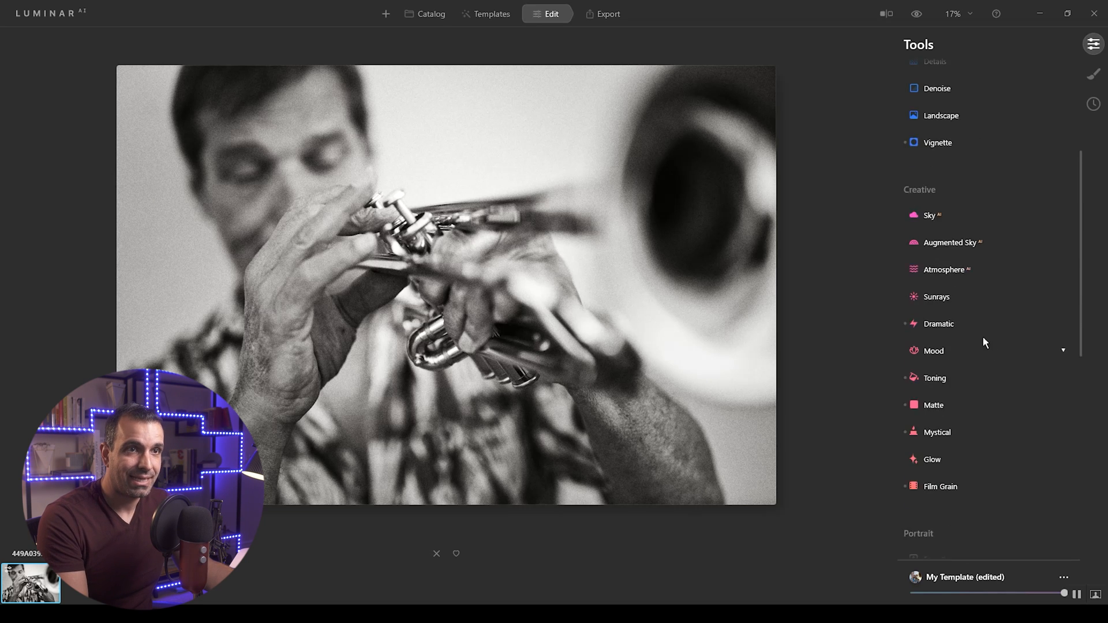
click(951, 101)
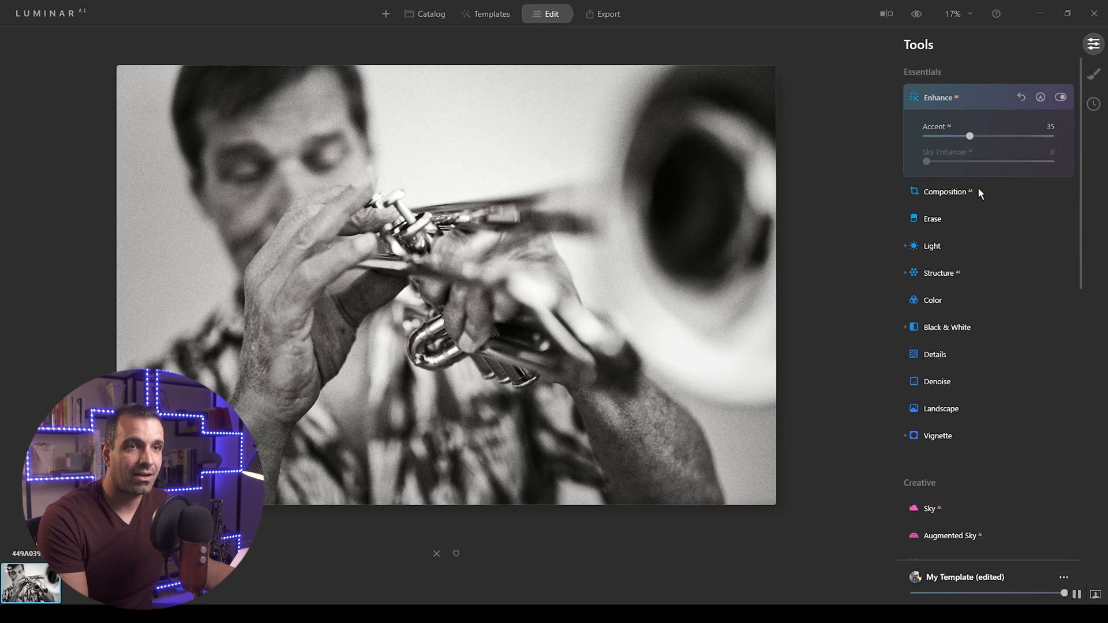
mouse_move(974, 136)
mouse_down()
mouse_move(1003, 138)
mouse_move(960, 138)
mouse_move(1009, 138)
mouse_move(976, 144)
mouse_up()
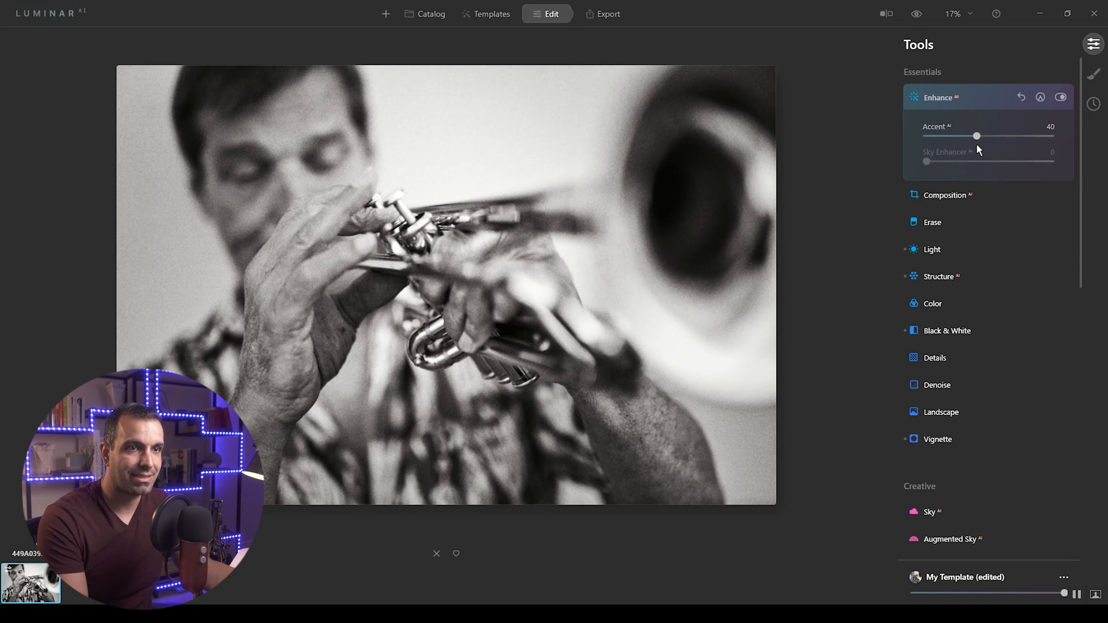
click(961, 277)
mouse_move(1027, 245)
mouse_down()
mouse_move(1010, 248)
mouse_move(1026, 251)
mouse_up()
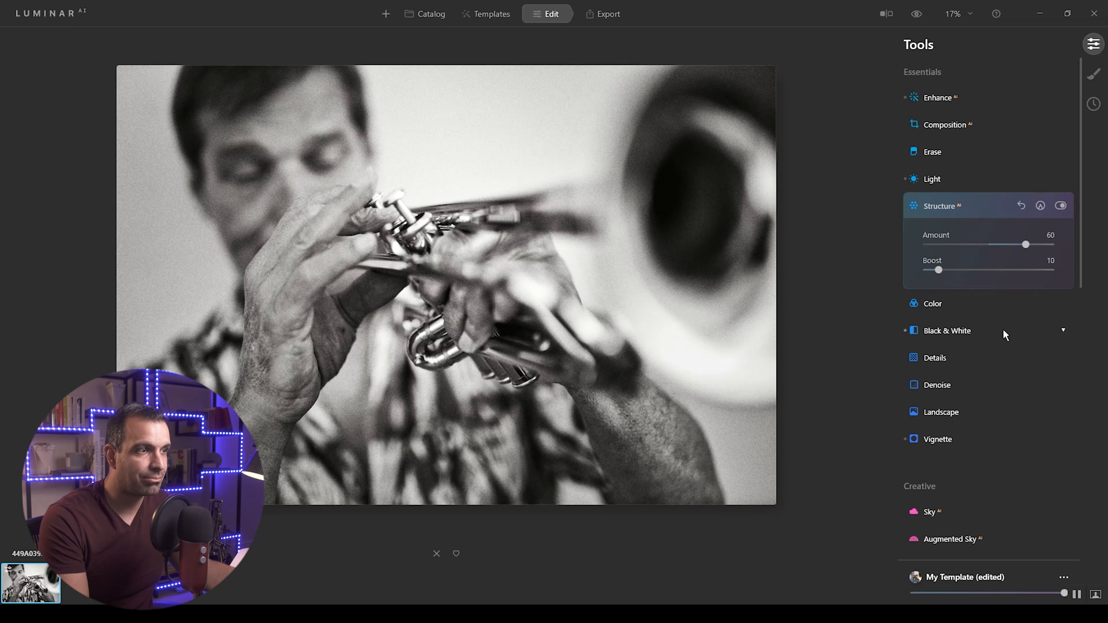
Step: In Details, set Small Details to 13, Medium Details to 24 and Large Details to 37
click(954, 357)
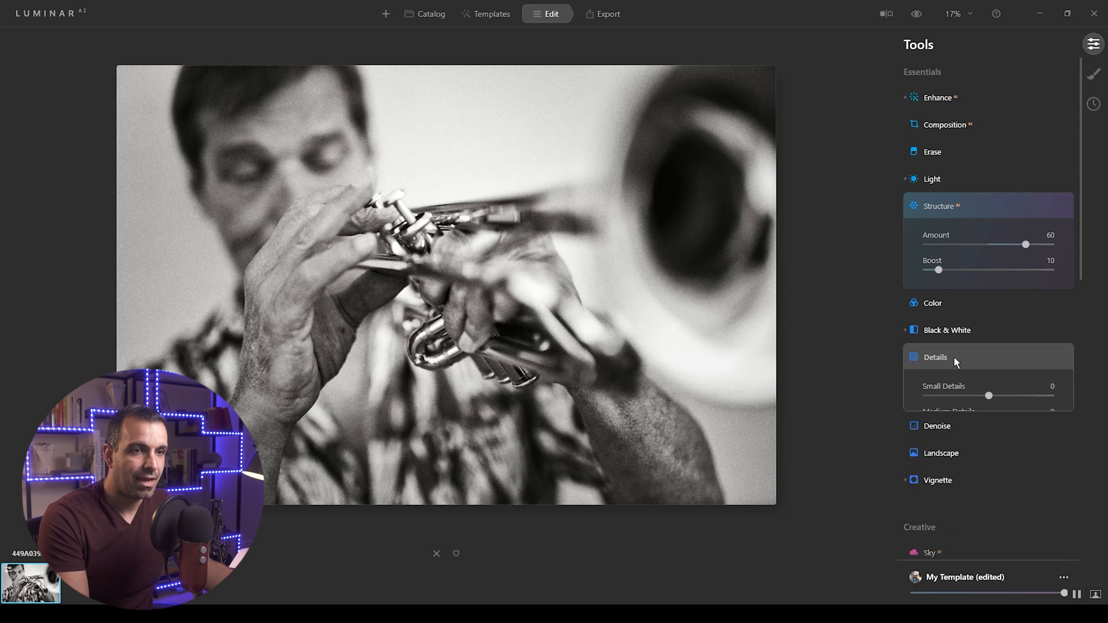
drag(988, 326, 990, 352)
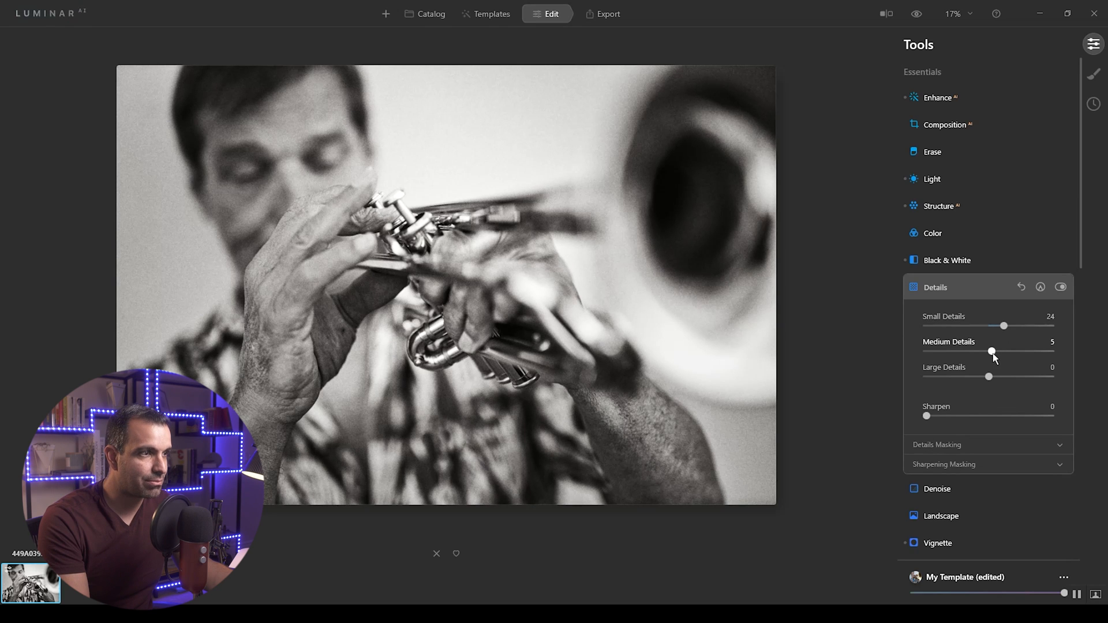
drag(1031, 363, 1012, 362)
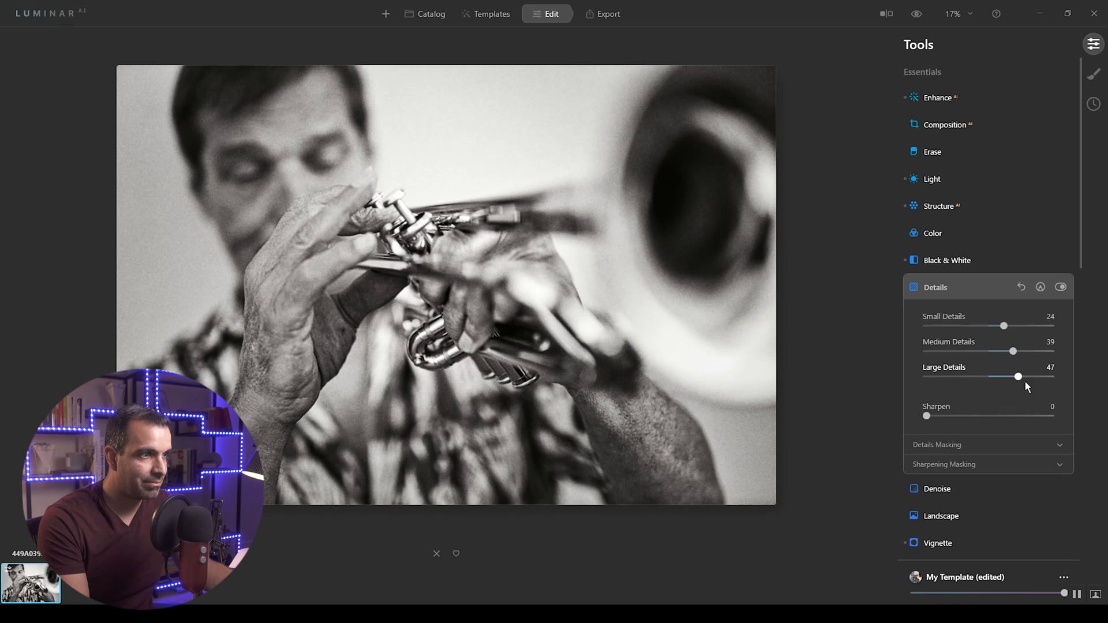
drag(1022, 379, 1021, 380)
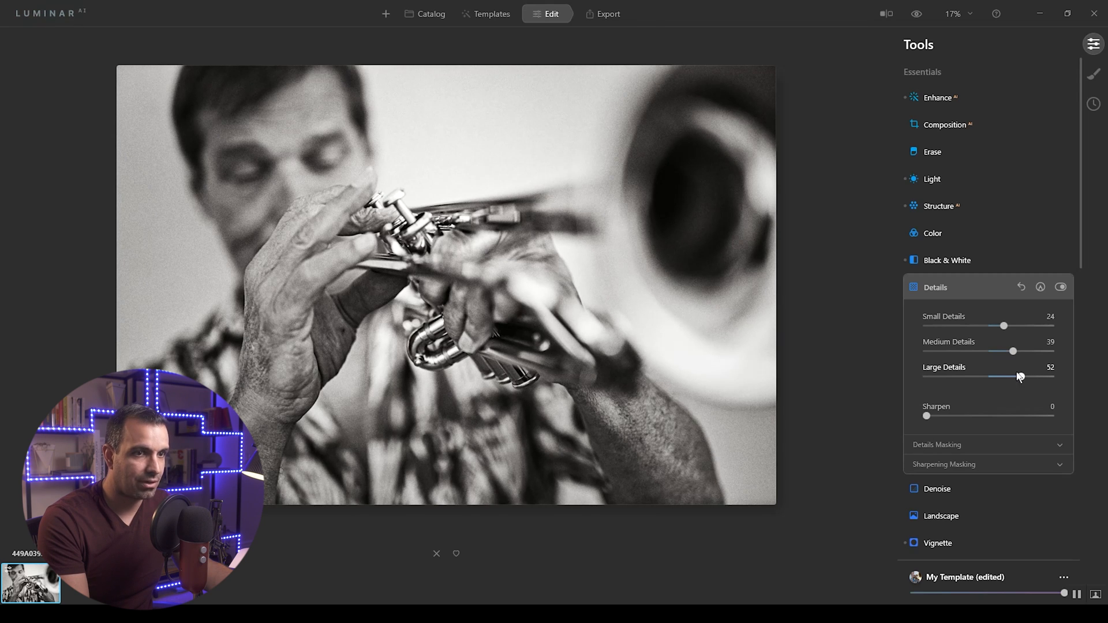
drag(1000, 327, 1011, 378)
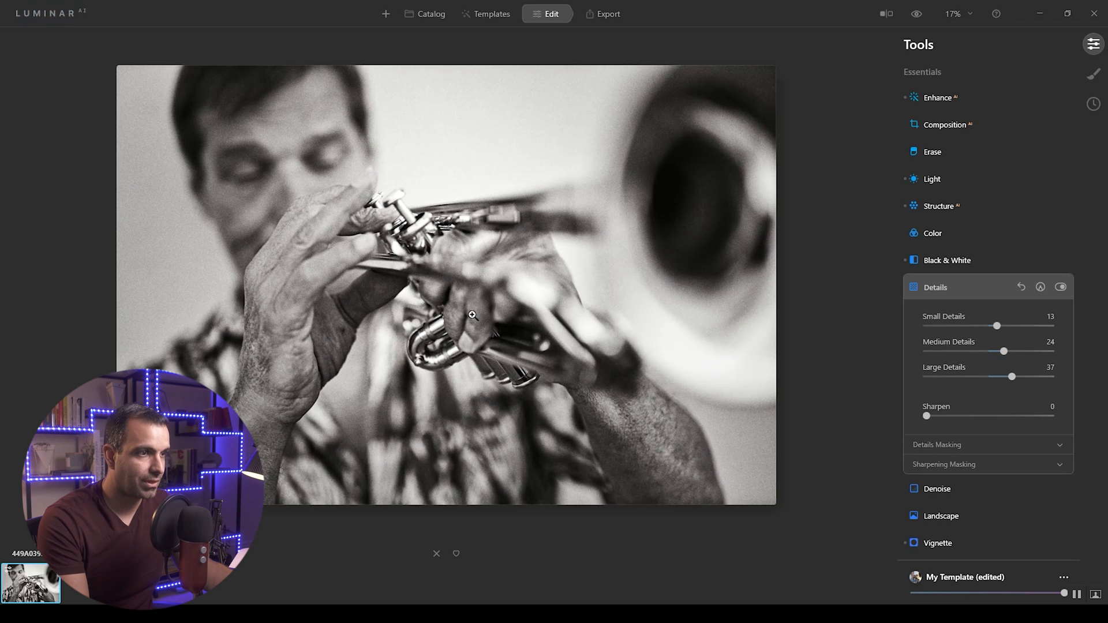
Step: Inspect the photo up close and compare it with the Details adjustment switched off and on
click(286, 338)
click(400, 173)
click(1054, 289)
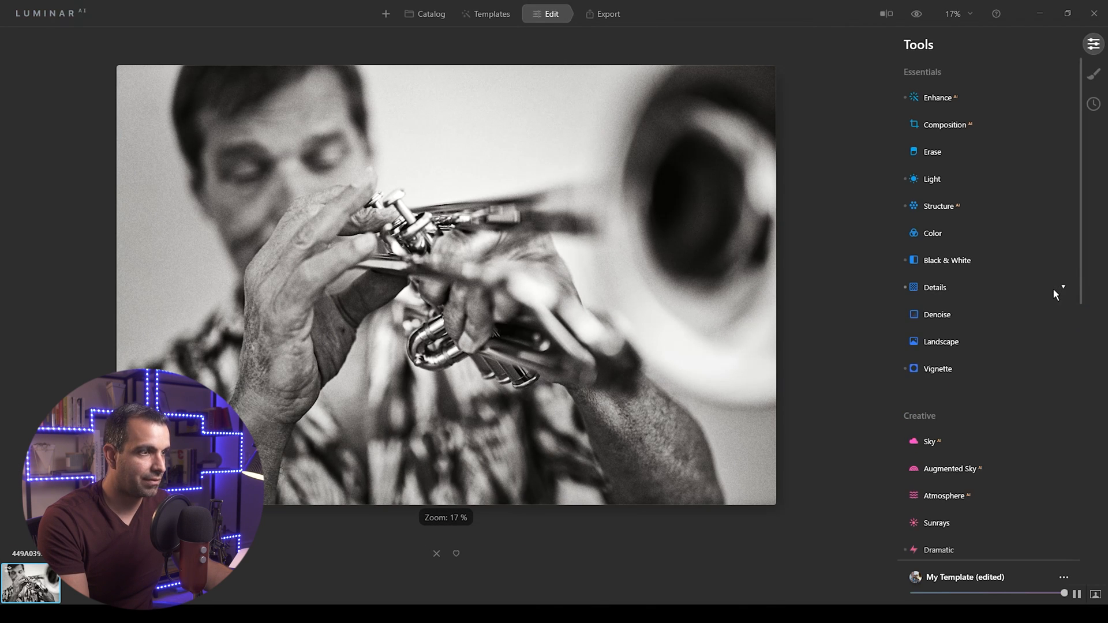
click(1033, 286)
click(1059, 288)
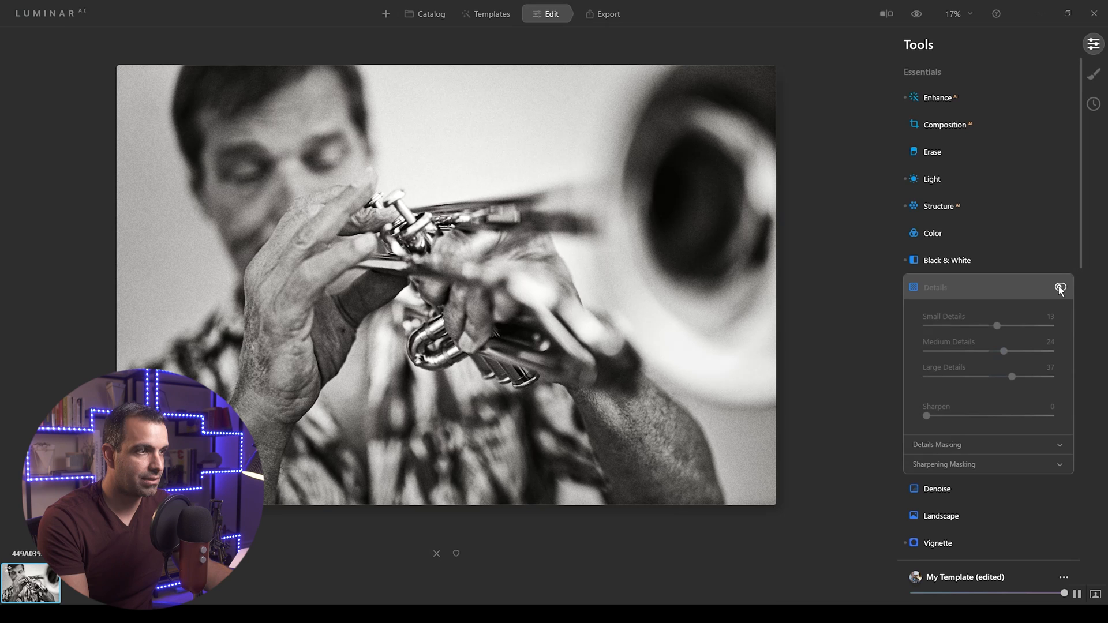
click(1060, 288)
click(1060, 287)
click(1060, 288)
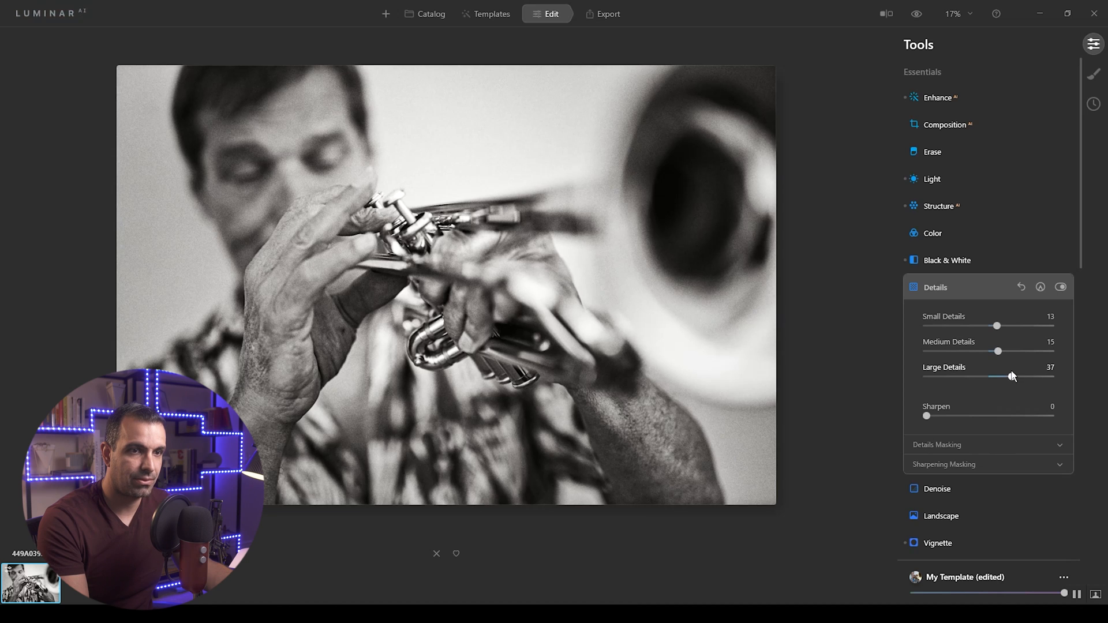
Step: In Details, set Medium Details to 15, Large Details to 17 and Sharpen to 40, checking the trumpet valves at 100%
drag(1011, 376, 998, 377)
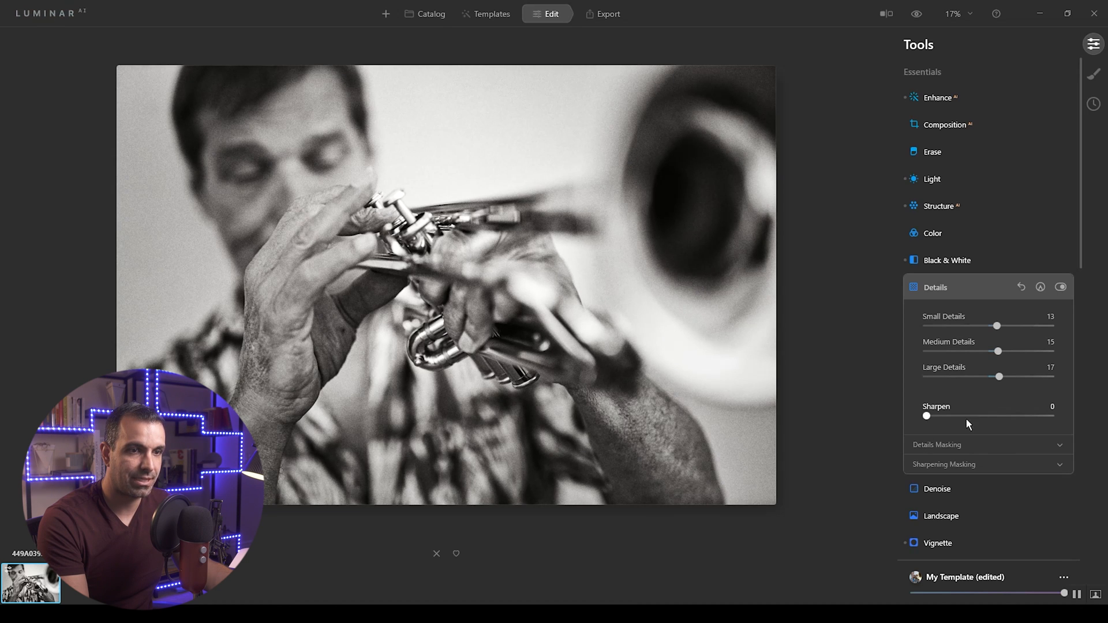
drag(959, 416, 1012, 416)
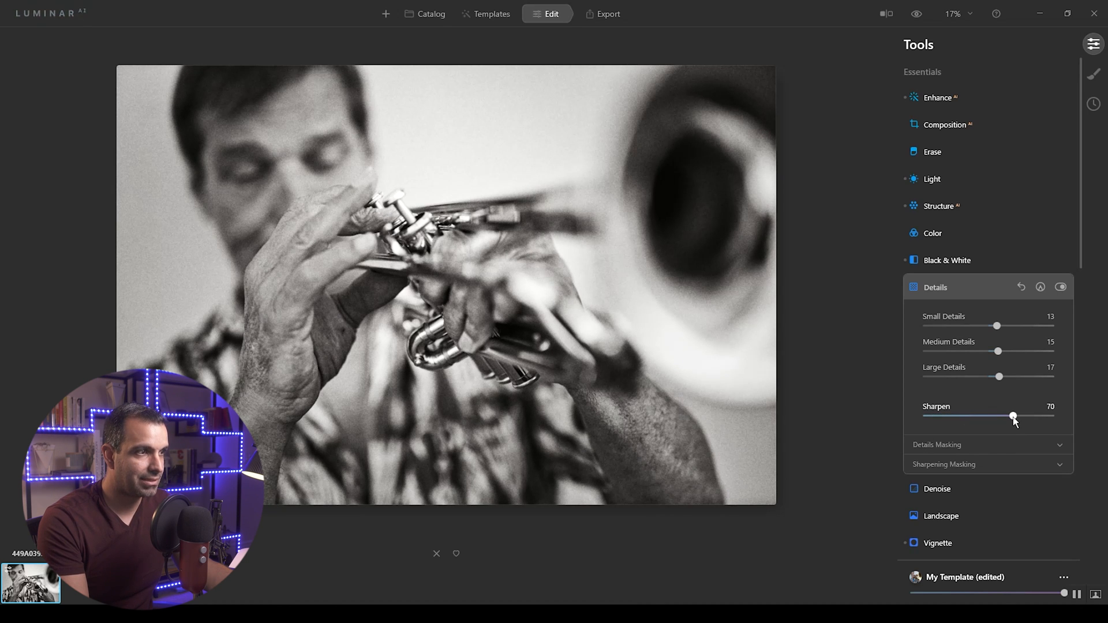
click(409, 223)
drag(409, 231, 587, 285)
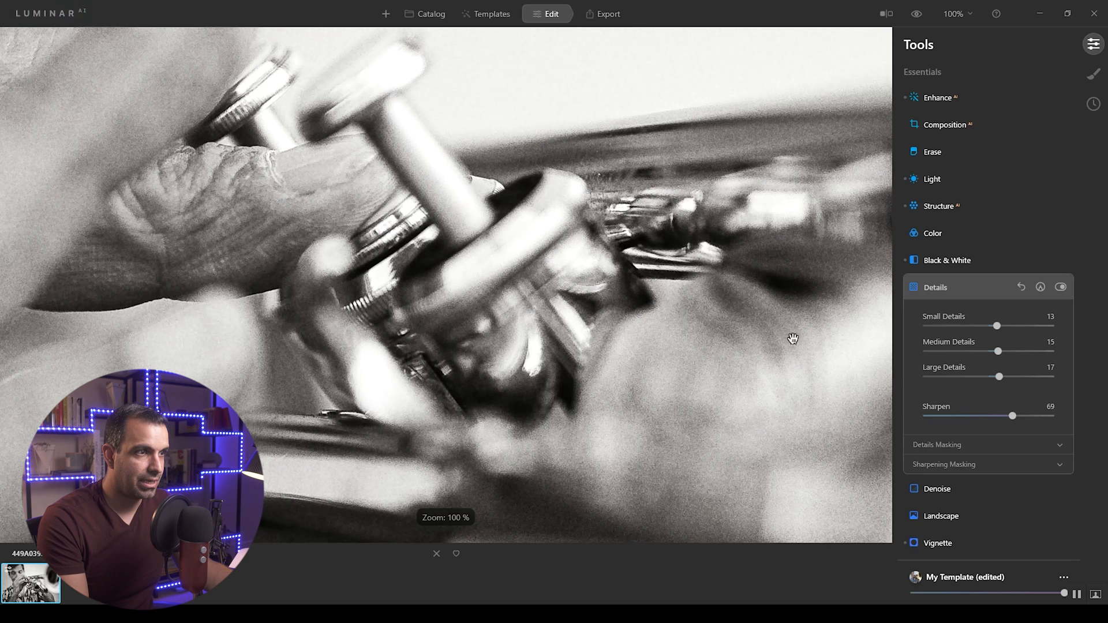
drag(1050, 426, 977, 421)
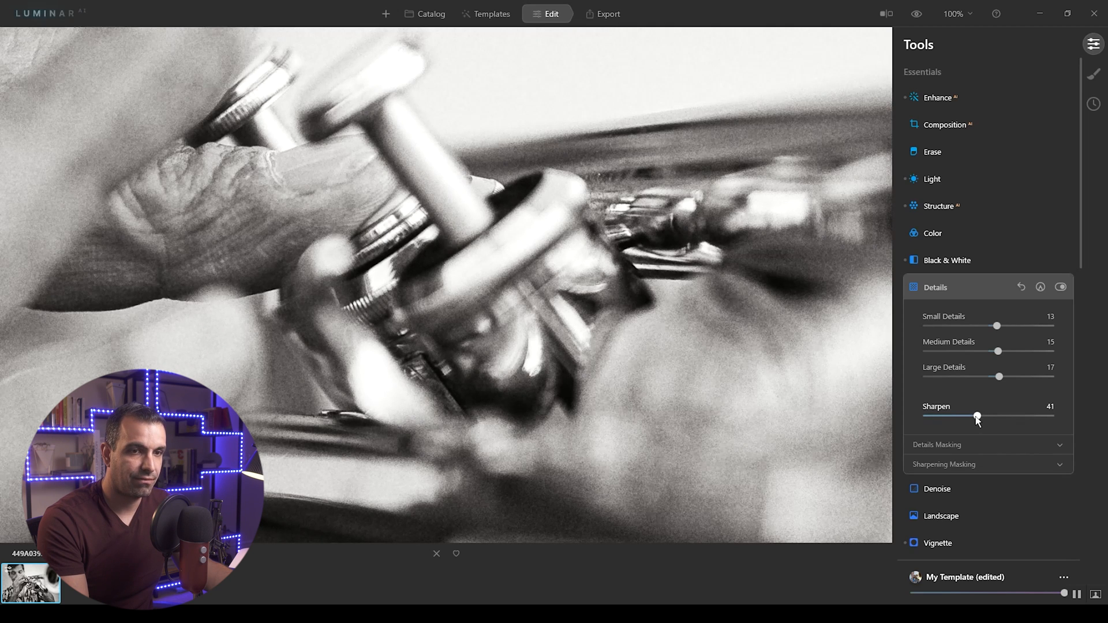
click(645, 334)
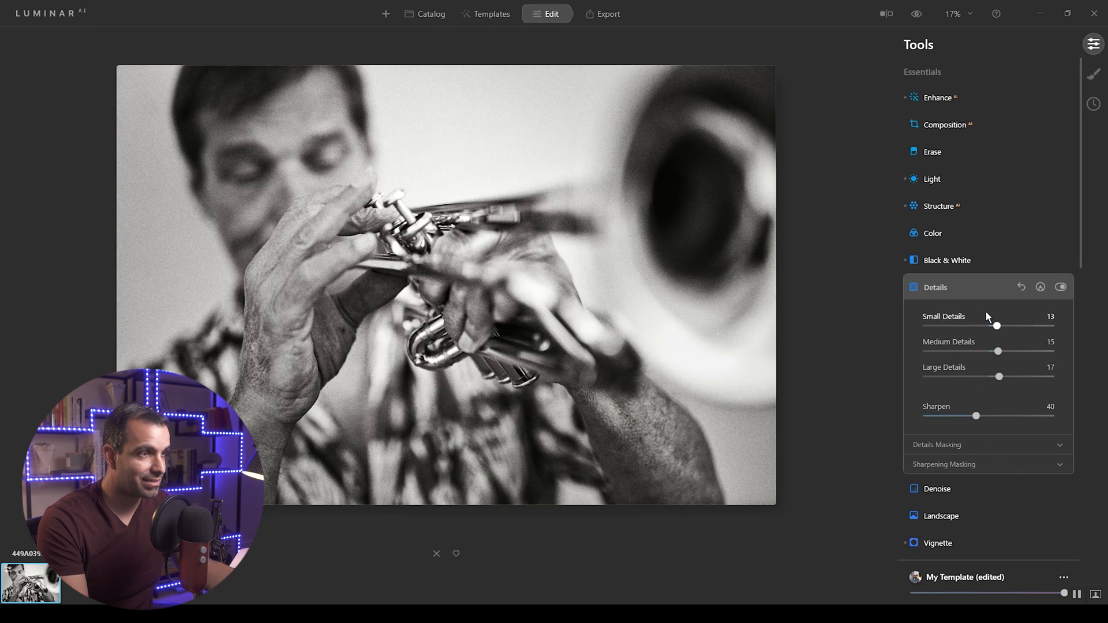
Step: Save the current adjustments as a template and open the My Templates collection
click(1063, 577)
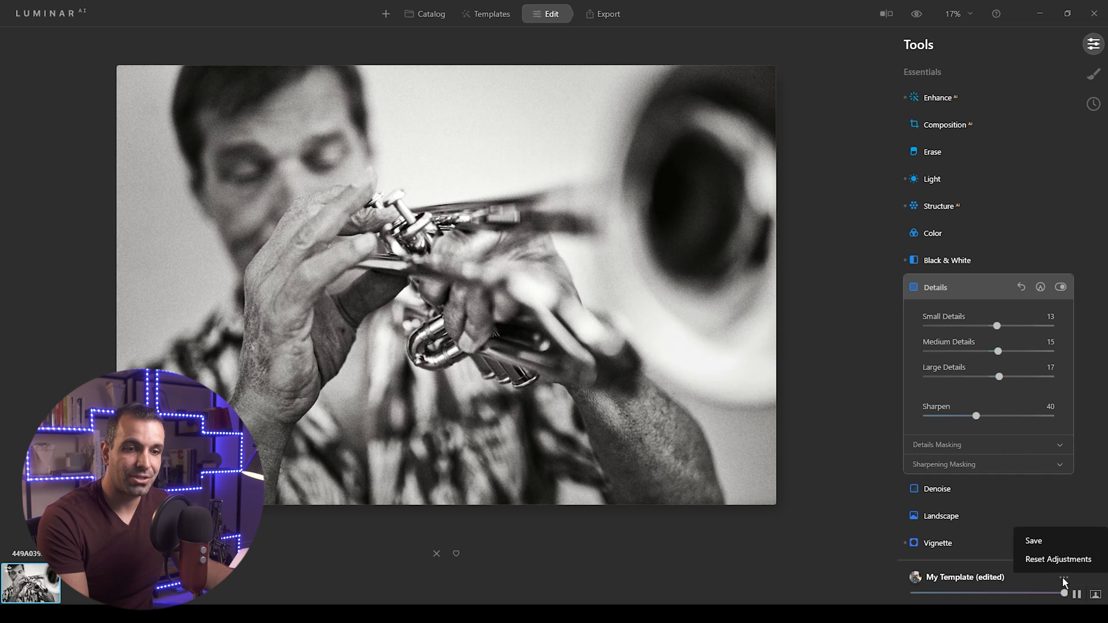
click(1057, 543)
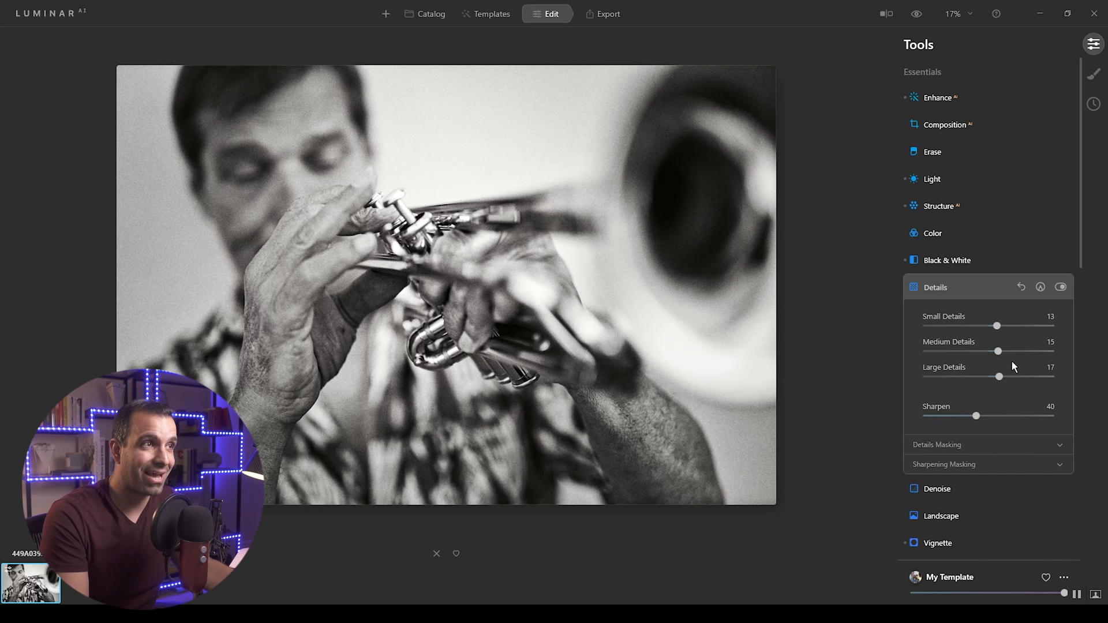
click(480, 15)
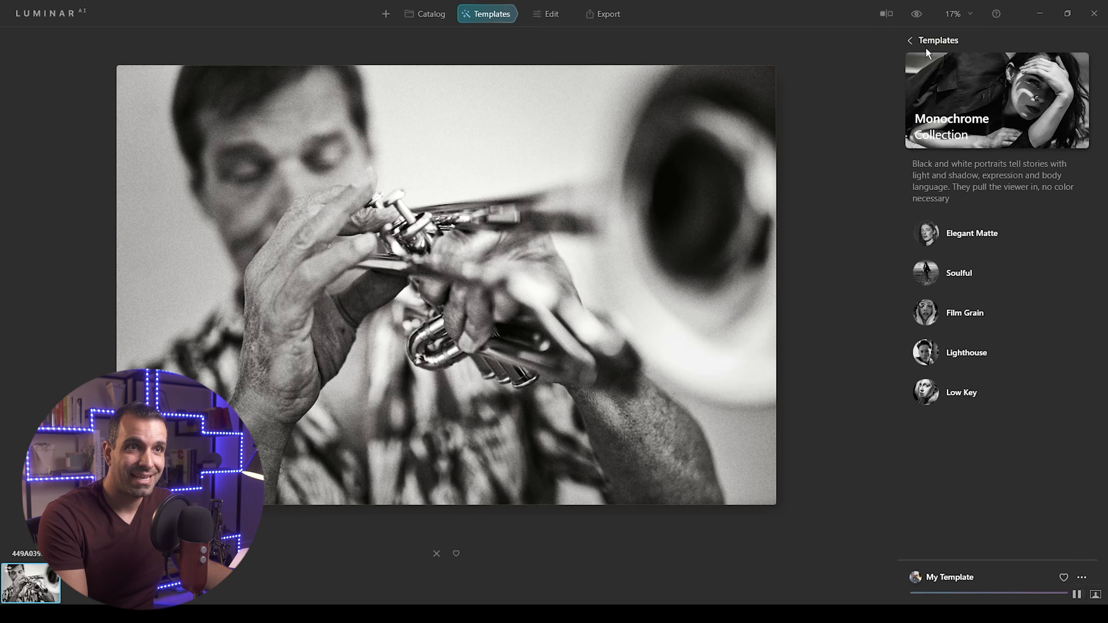
click(910, 40)
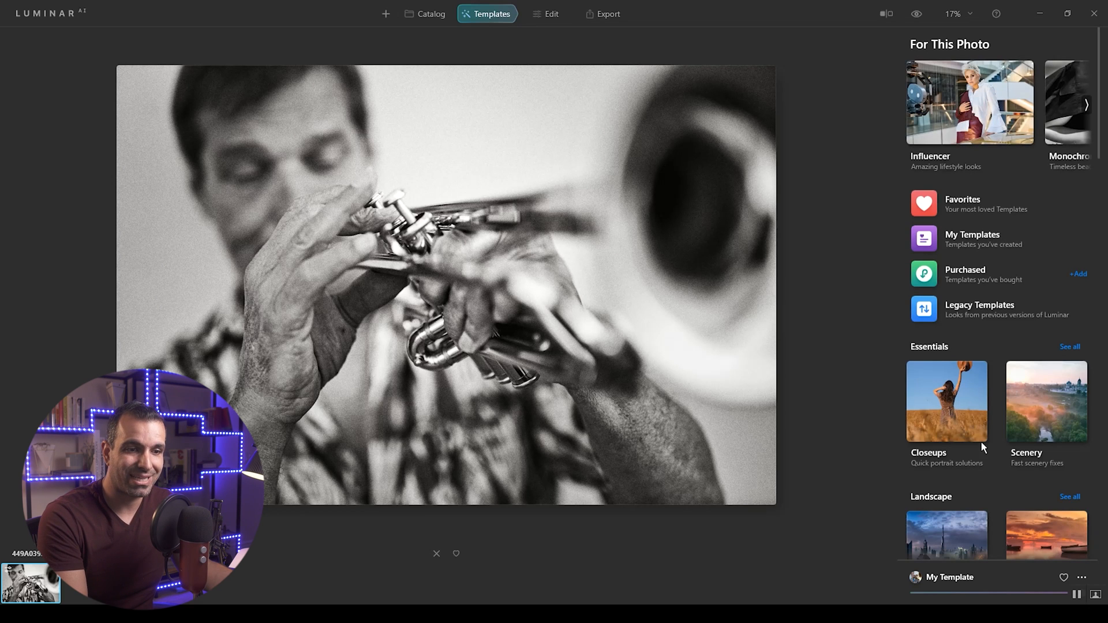
scroll(1014, 394, down, 5)
scroll(1003, 346, up, 5)
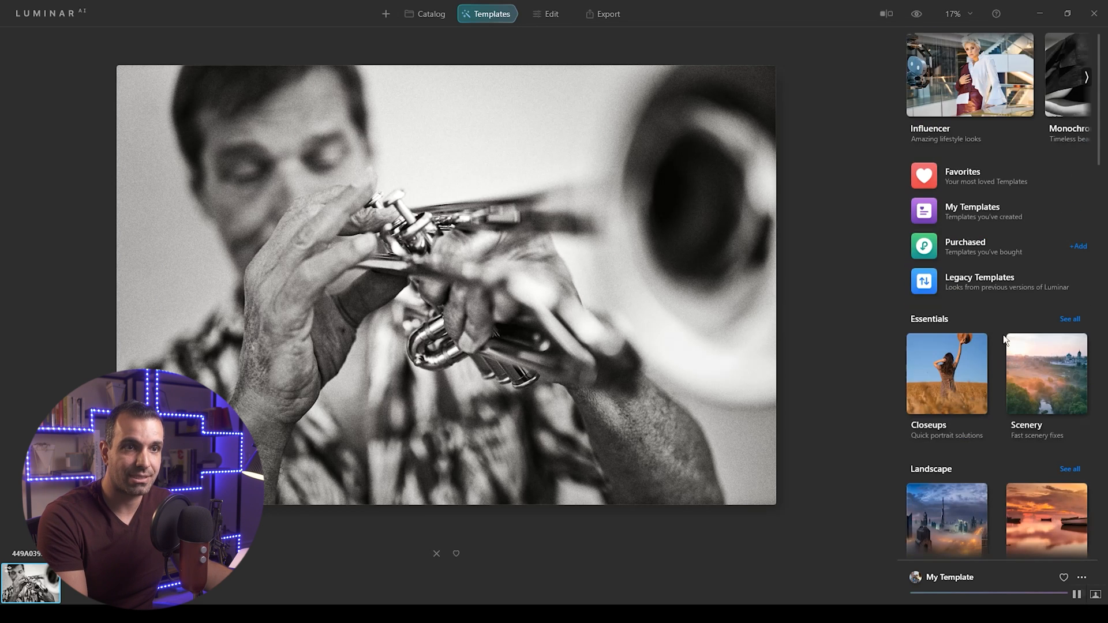
click(974, 217)
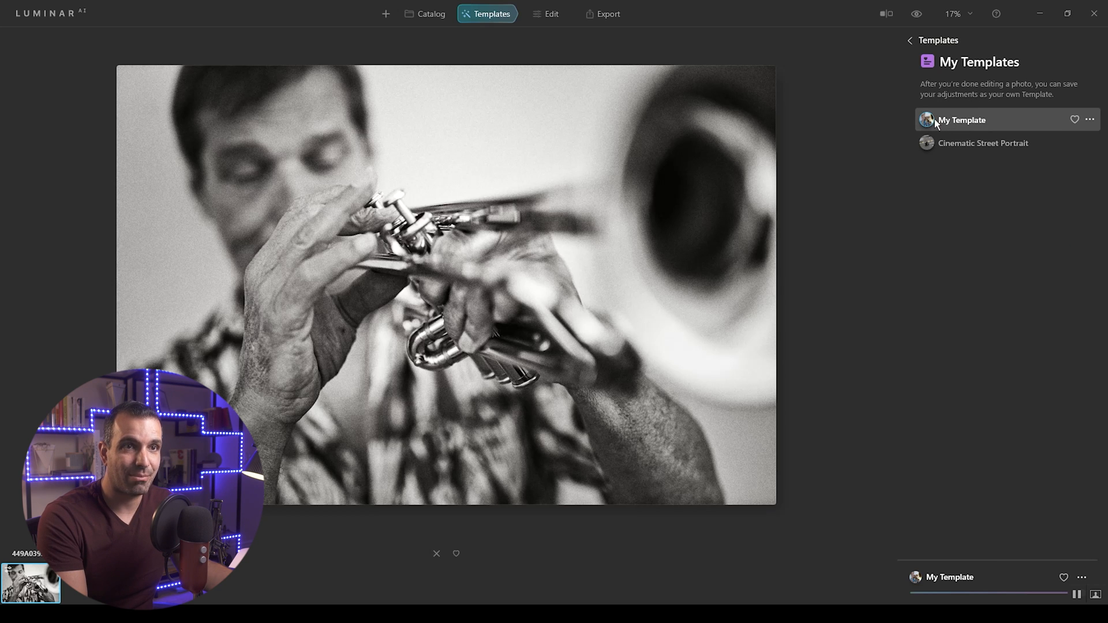
Step: Rename the saved template "My Template" to "Intense B+W Street Portrait"
click(1089, 119)
click(1069, 149)
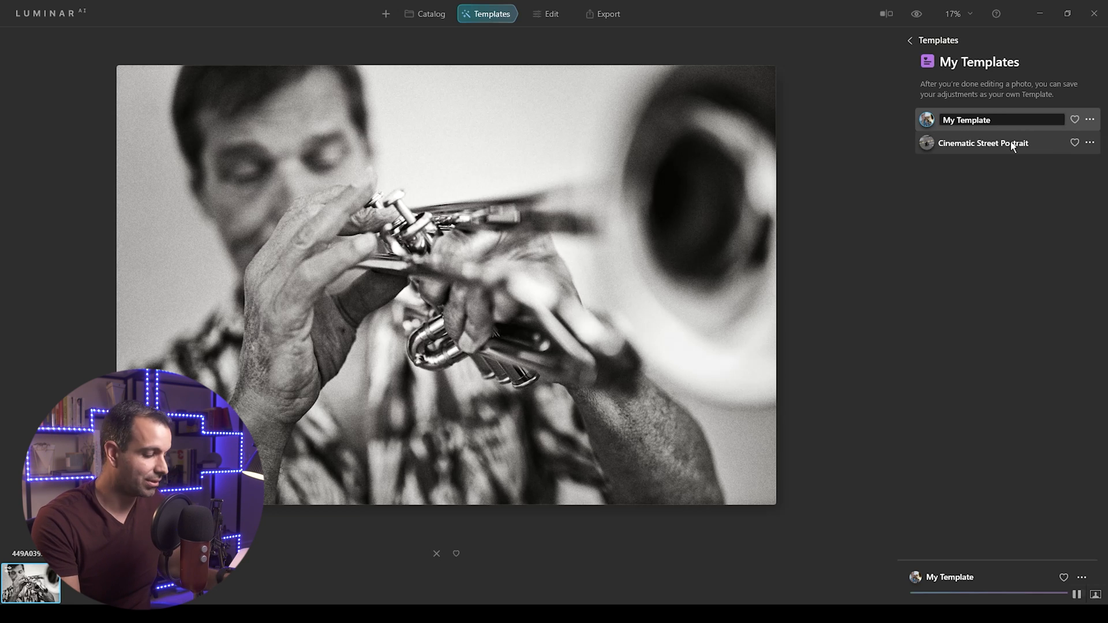
double_click(973, 115)
key(BackSpace)
key(BackSpace)
key(BackSpace)
key(BackSpace)
text(Intense)
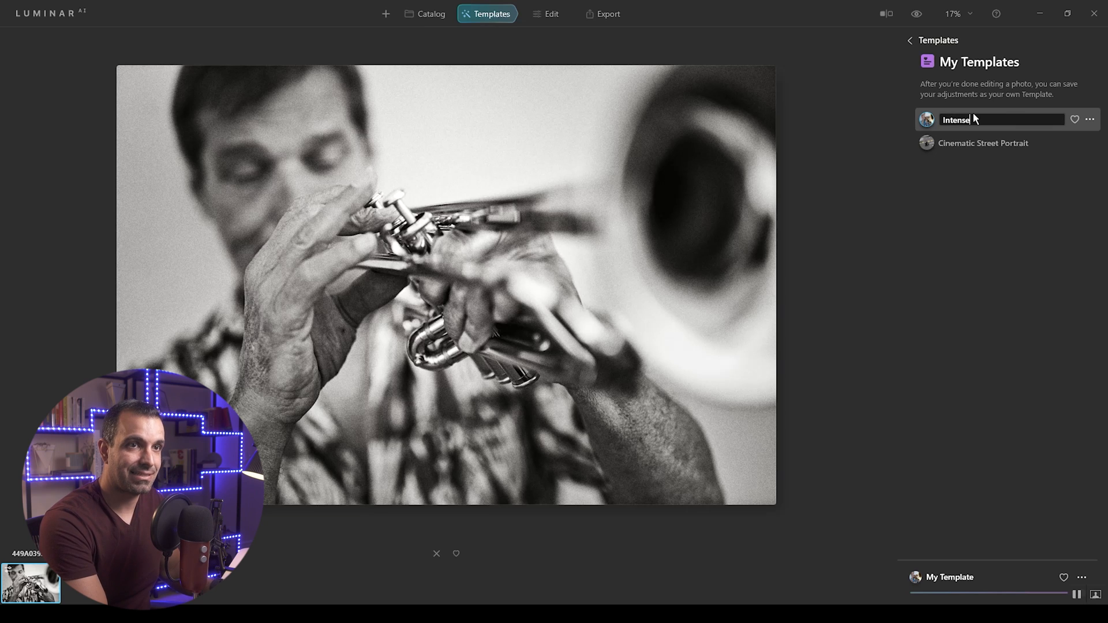
text( B+W Street)
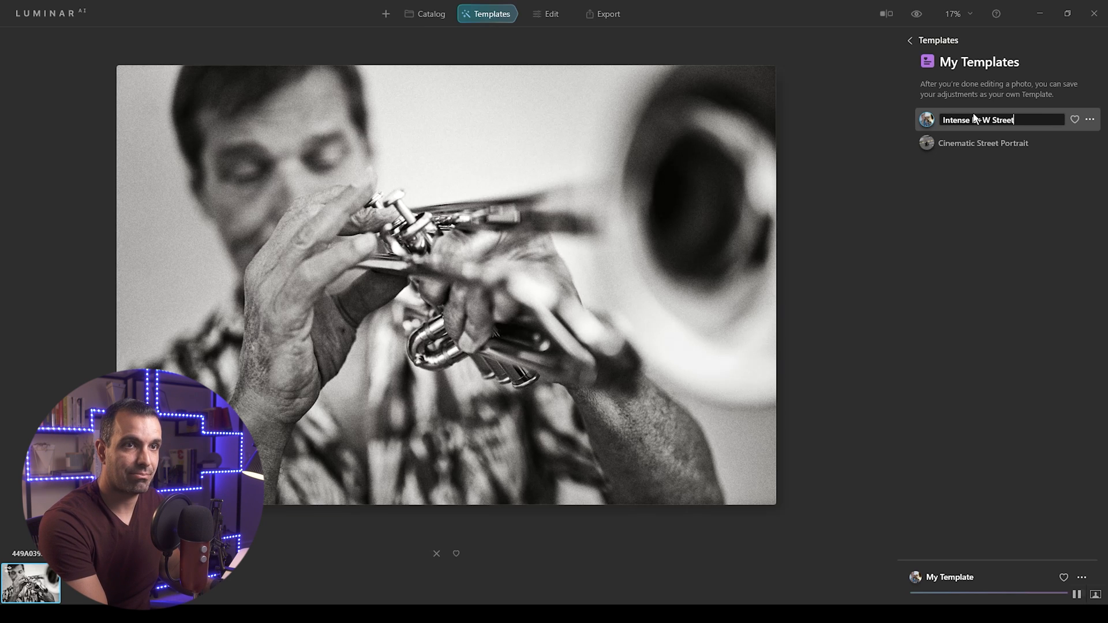
text( Portrait)
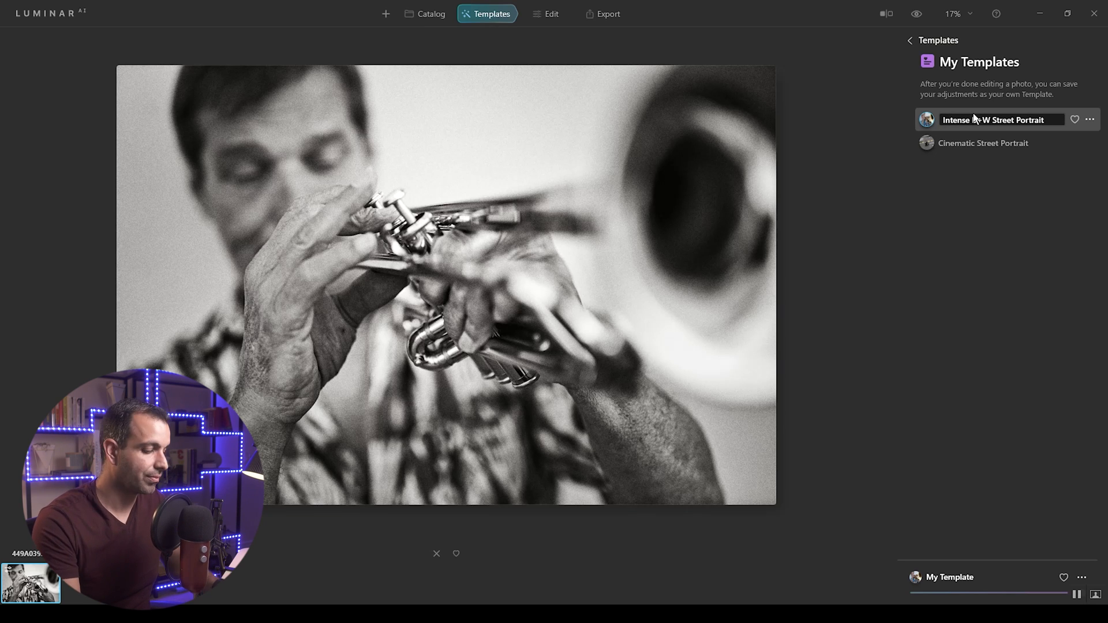
key(Return)
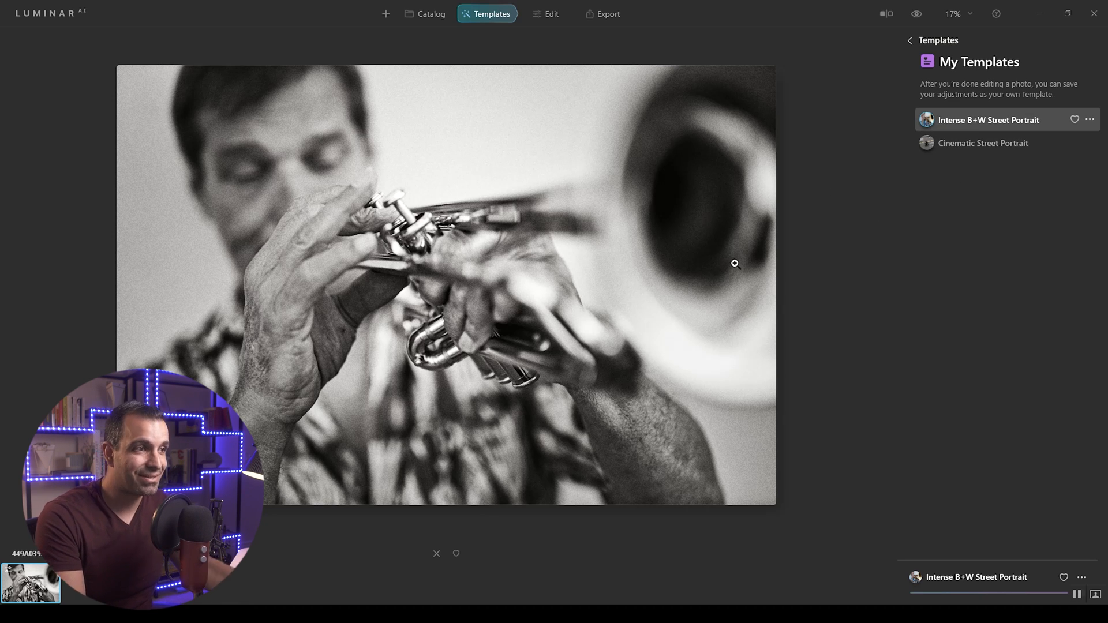
Step: Compare the original and edited photo by sweeping the before/after divider across the image
click(886, 13)
drag(592, 226, 717, 288)
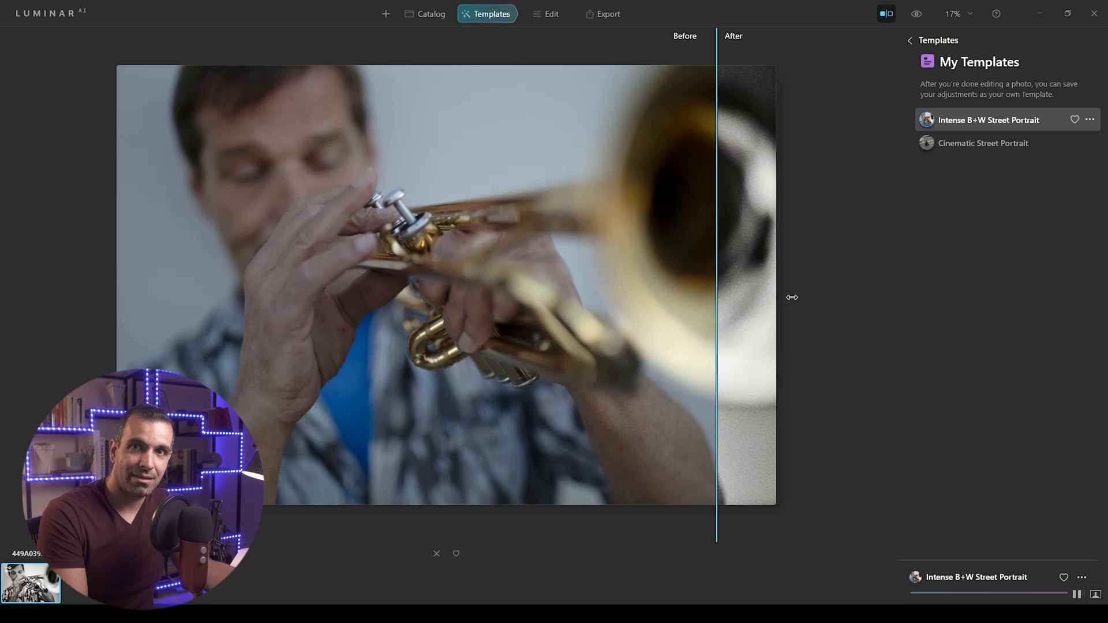
drag(791, 297, 173, 346)
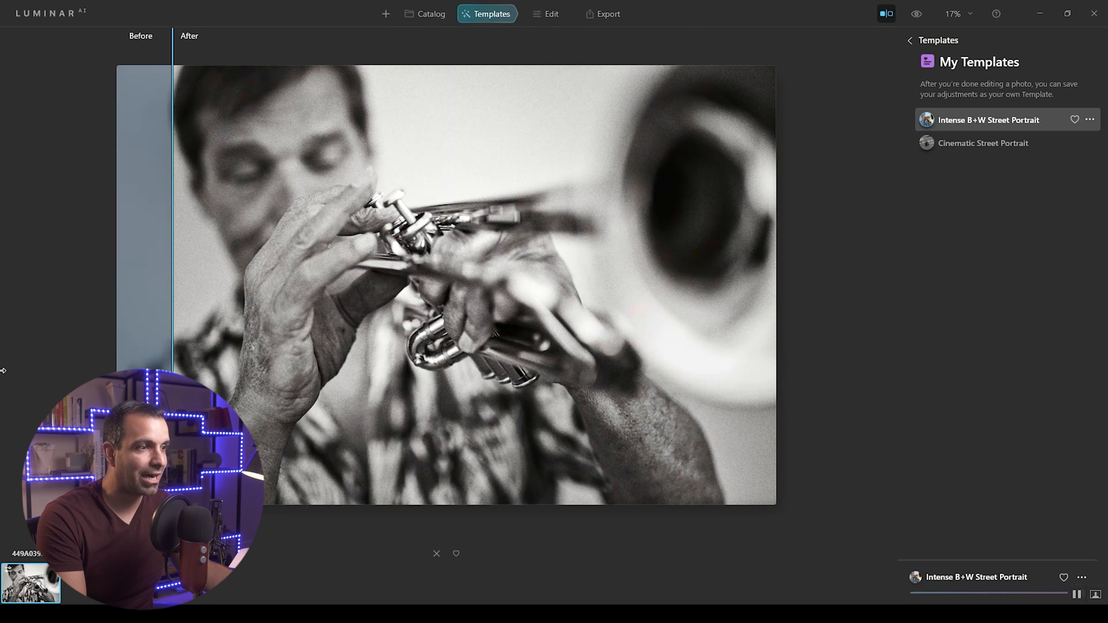